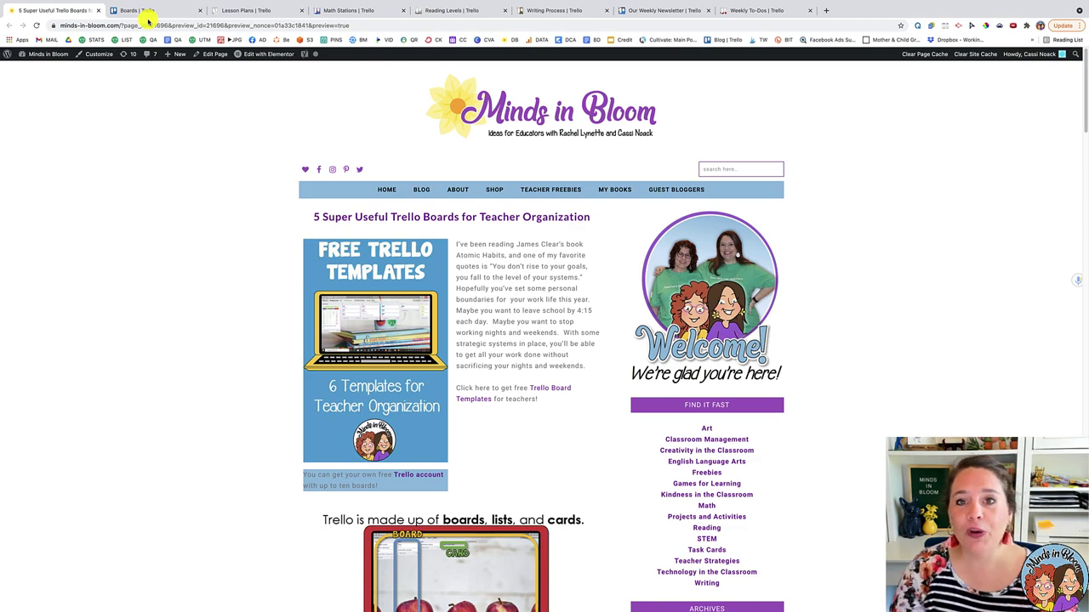
Skim the blog post about Trello boards for teacher organization through its sections and return to its beginning
scroll(451, 223, "down", 9)
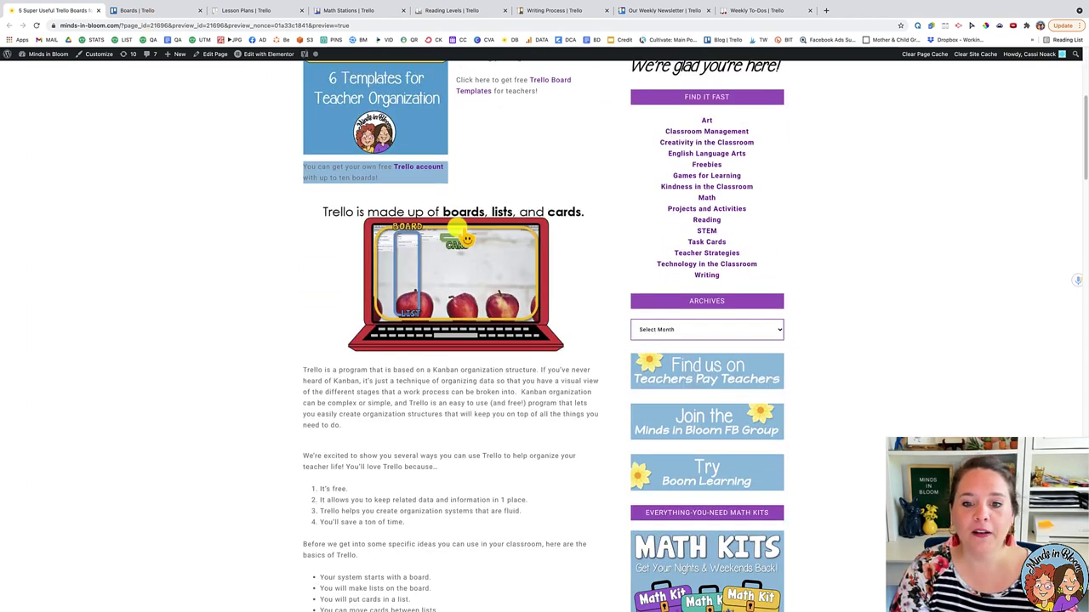
scroll(460, 236, "down", 10)
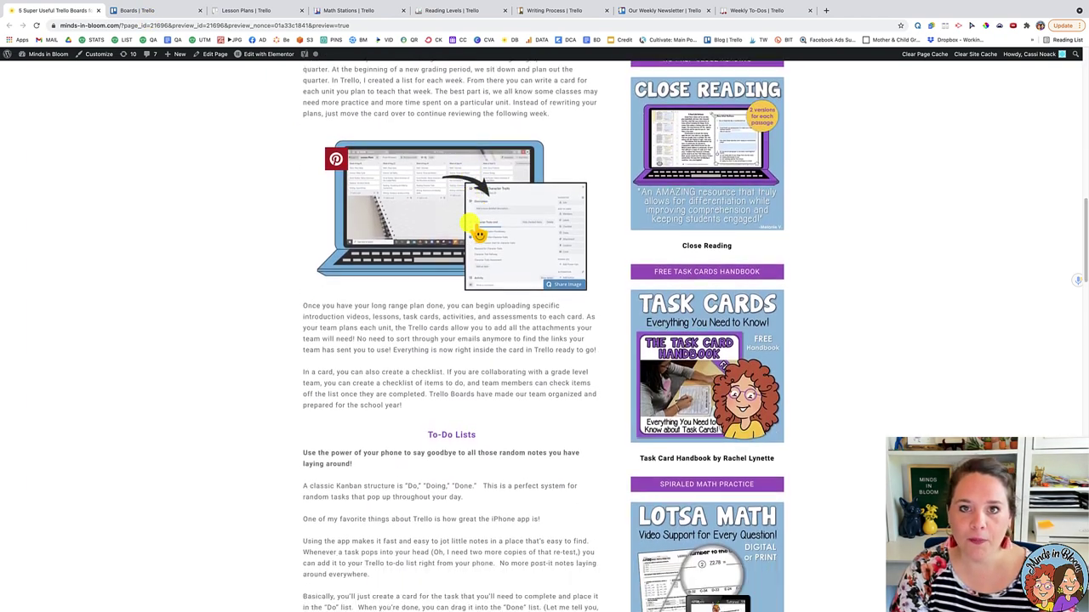
scroll(472, 229, "down", 1)
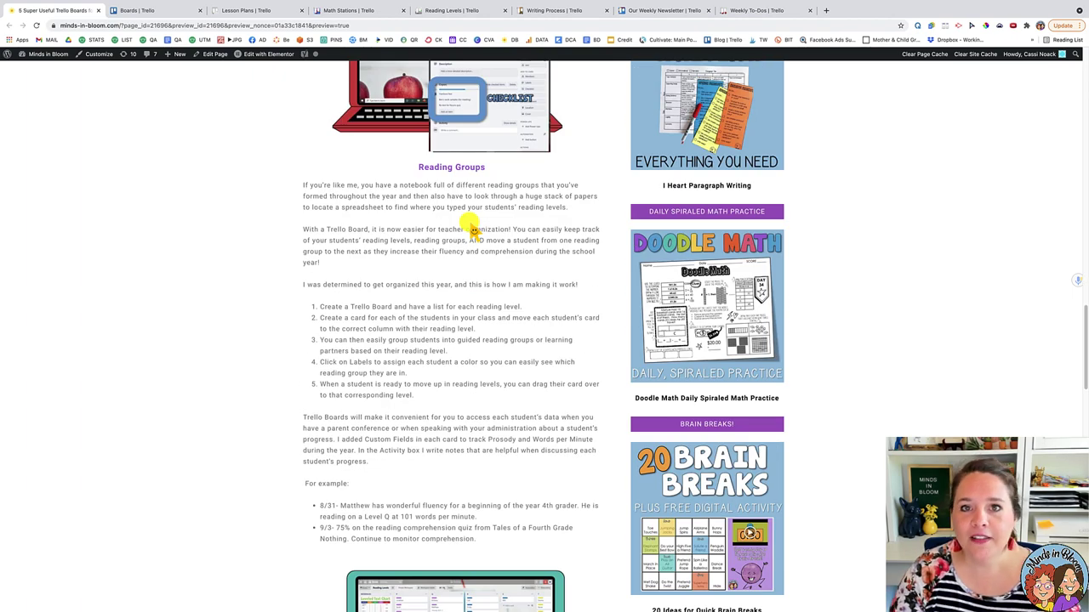
scroll(468, 298, "down", 2)
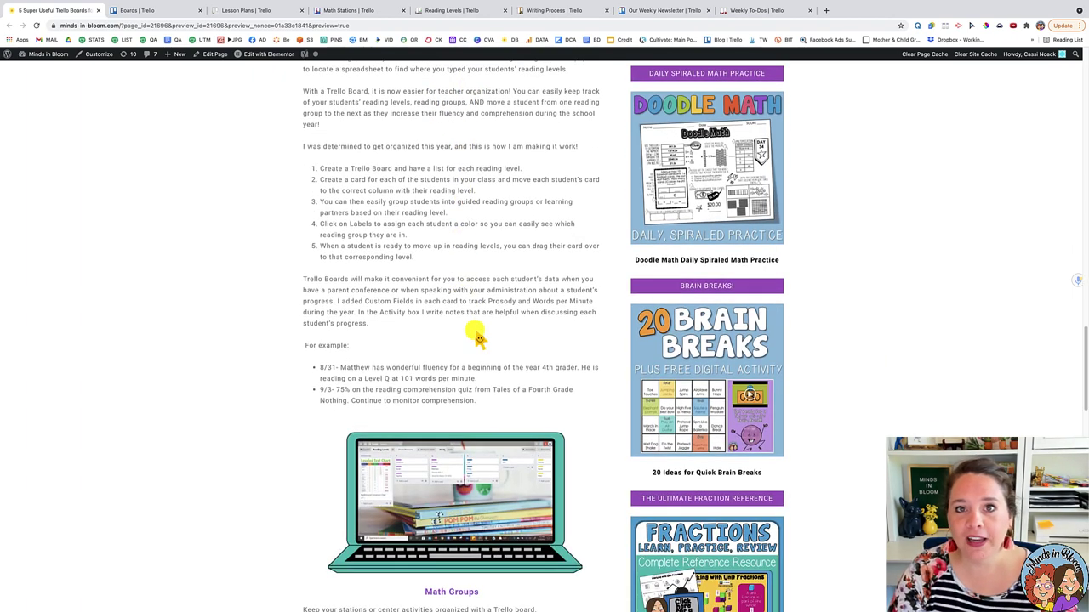
scroll(479, 338, "up", 20)
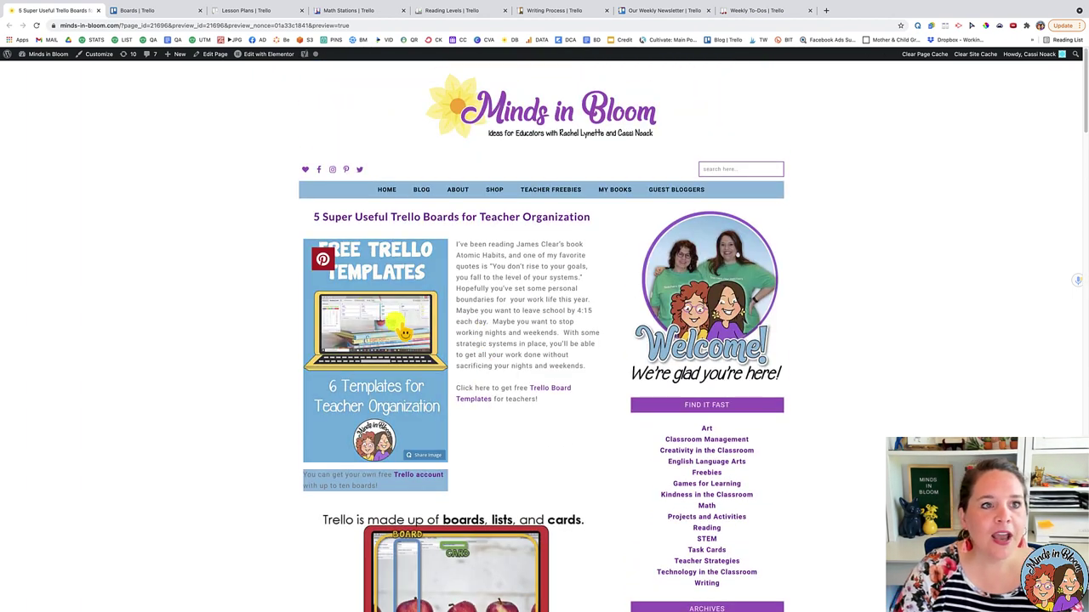
Look over the Trello boards overview and the Lesson Plans board, including the Math- Decimals card in Week of Sept 6
left_click(177, 13)
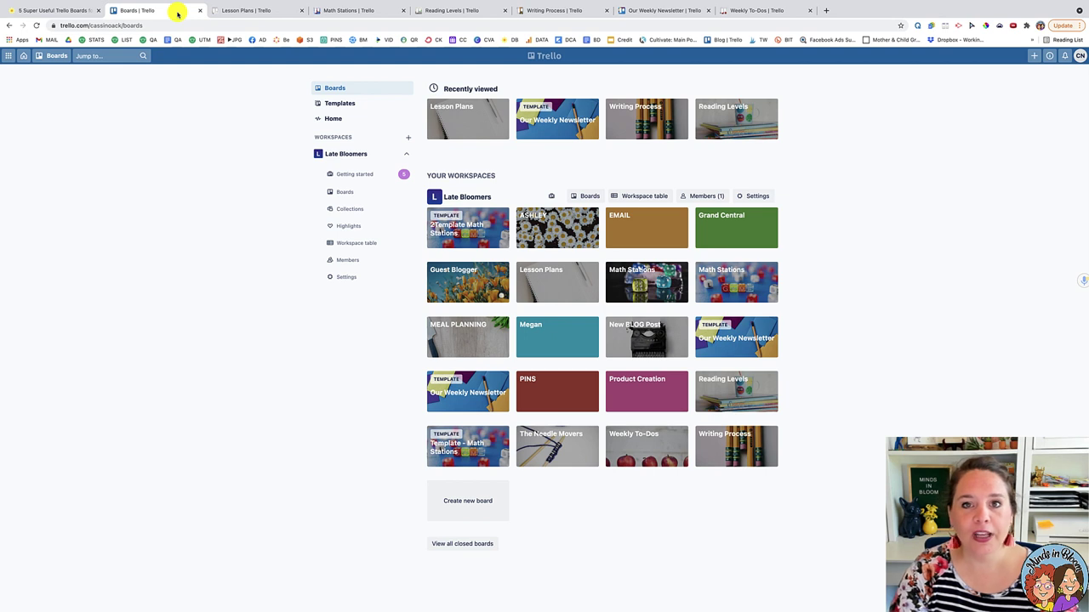
left_click(246, 12)
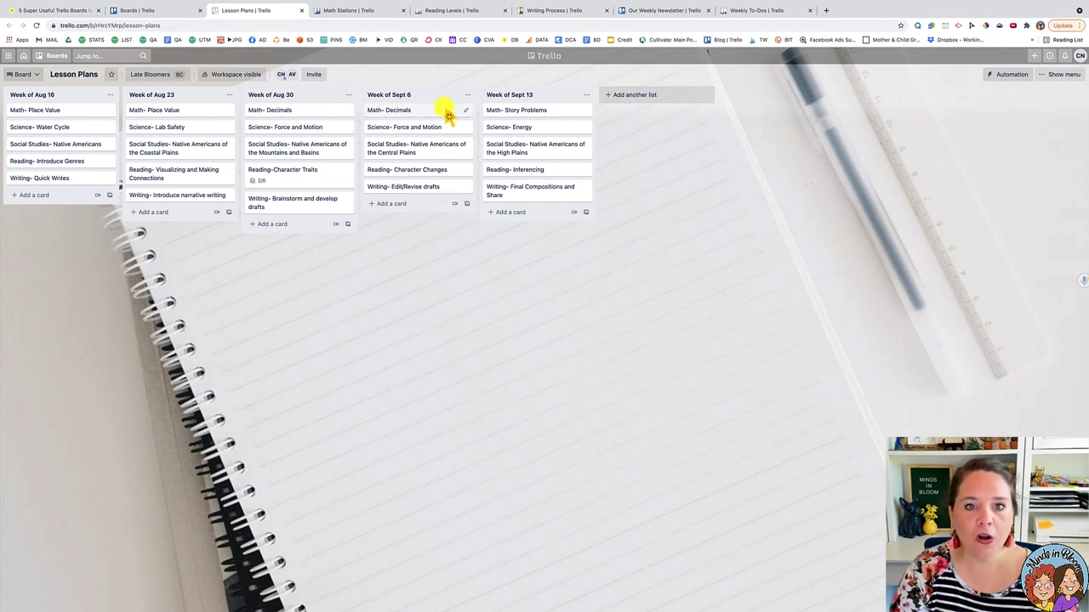
left_click(392, 110)
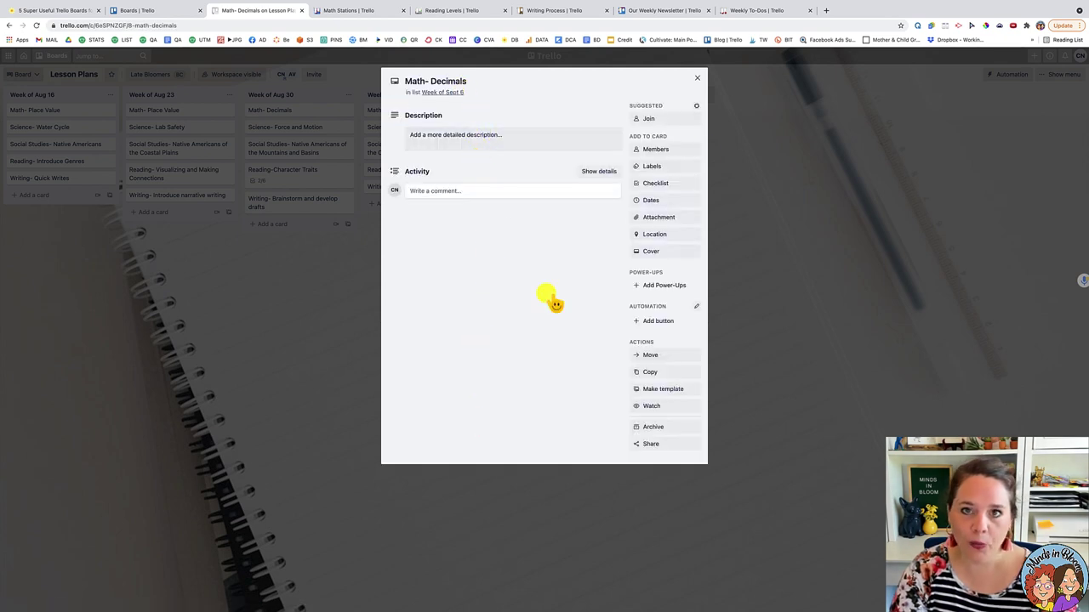
left_click(698, 79)
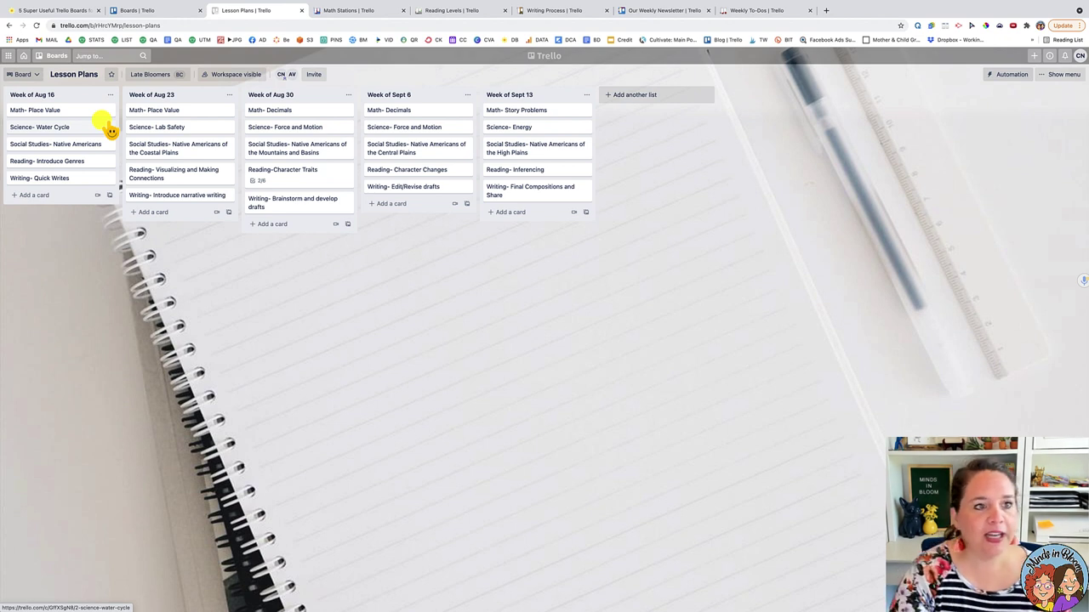
Move the Math- Place Value card from Week of Aug 16 to the beginning of the Week of Aug 23 list
left_click_drag(72, 117, 187, 126)
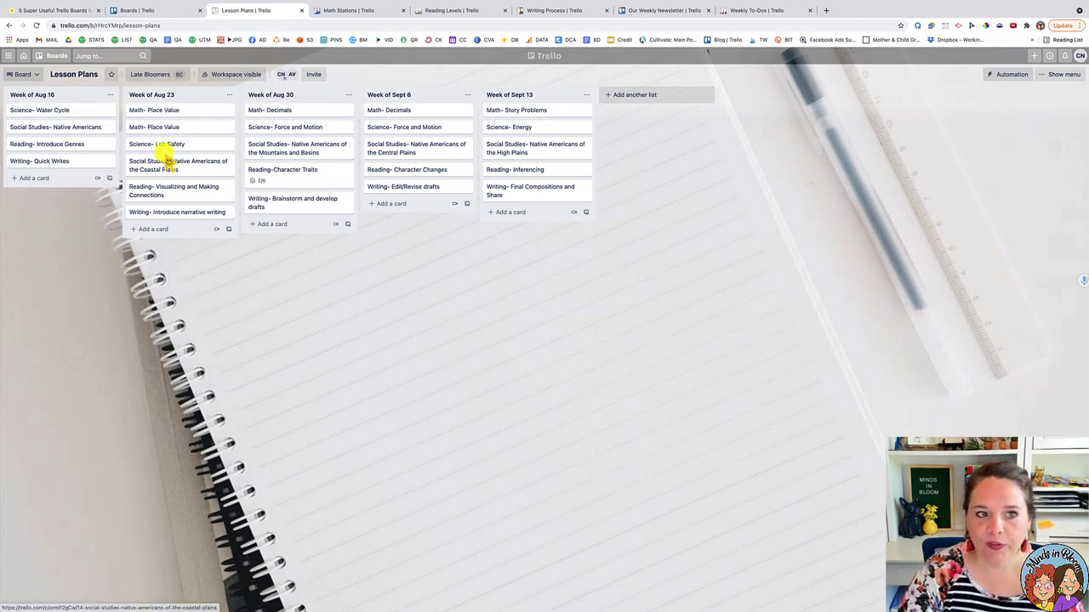
Examine the attachment sources for the second Math- Place Value card in Week of Aug 23, including Google Drive, without attaching anything
left_click(157, 128)
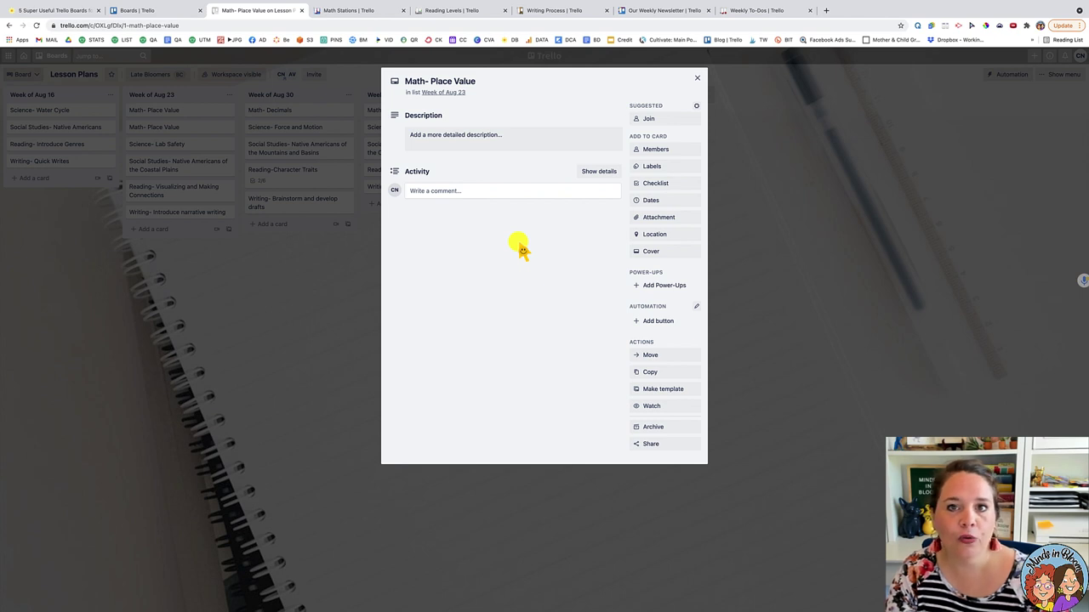
left_click(640, 218)
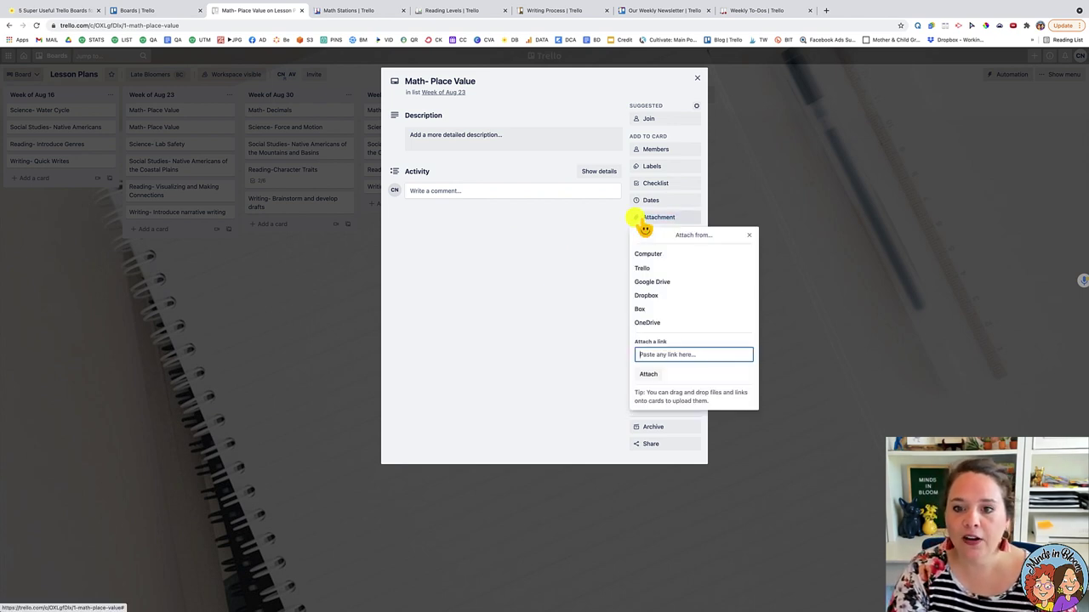
left_click(644, 283)
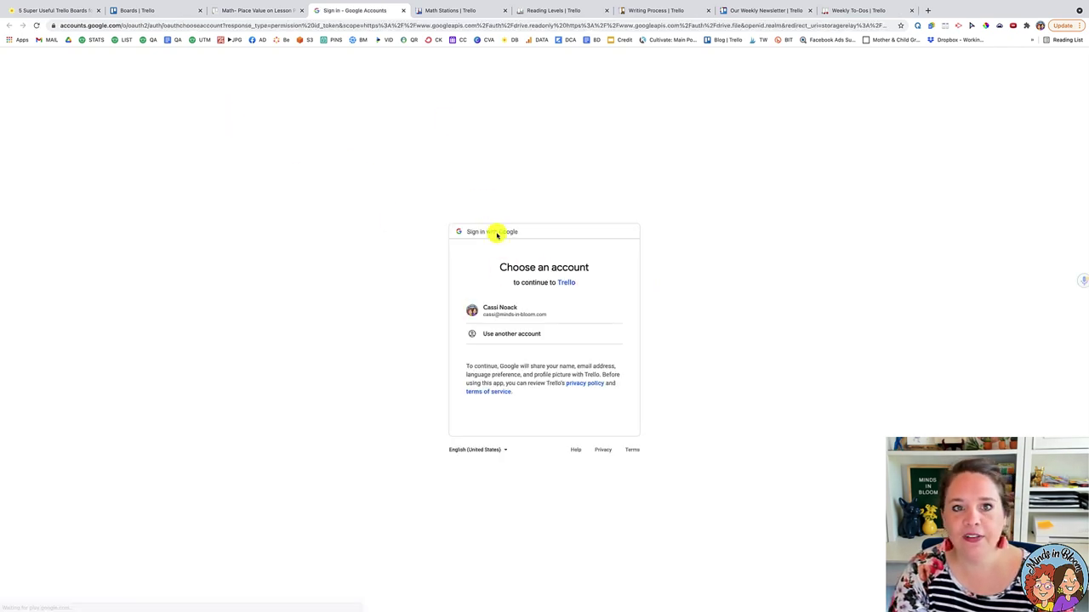
left_click(251, 12)
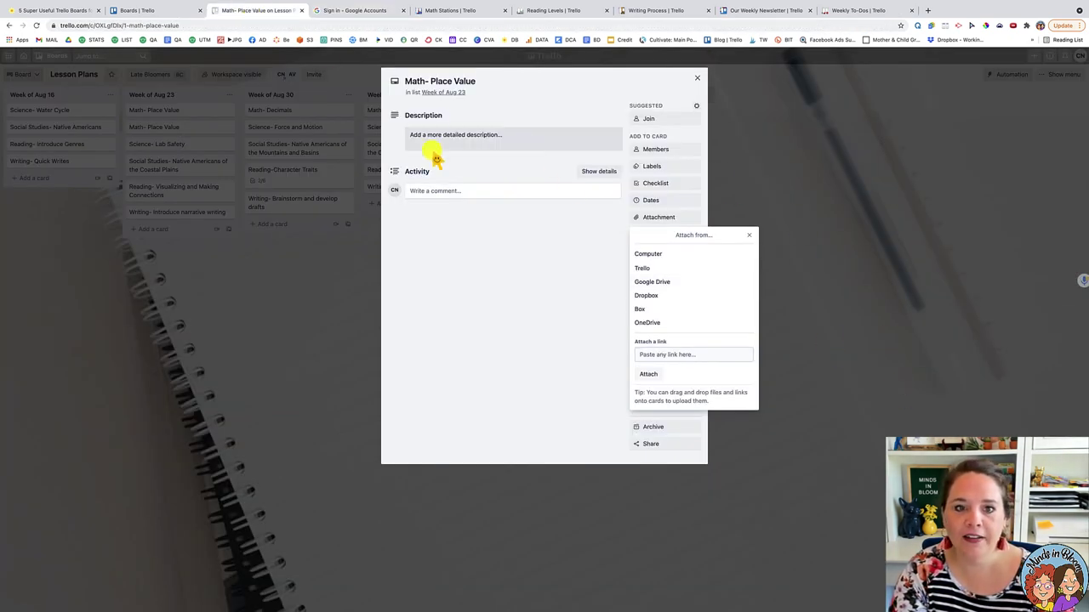
left_click(748, 236)
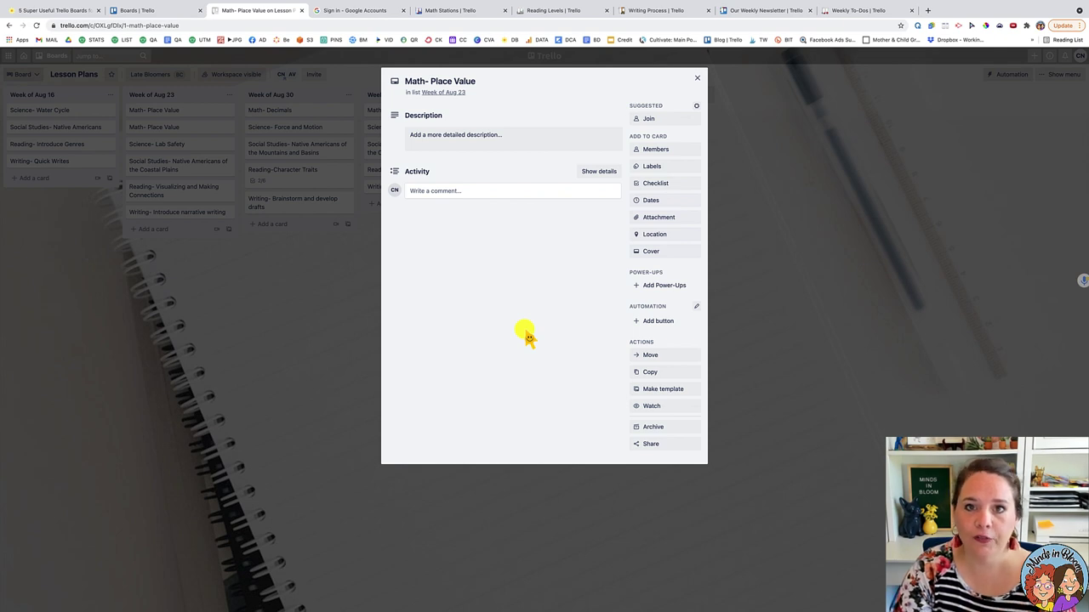
View the checklist options of the Math- Place Value card without adding one, and close the card
left_click(654, 184)
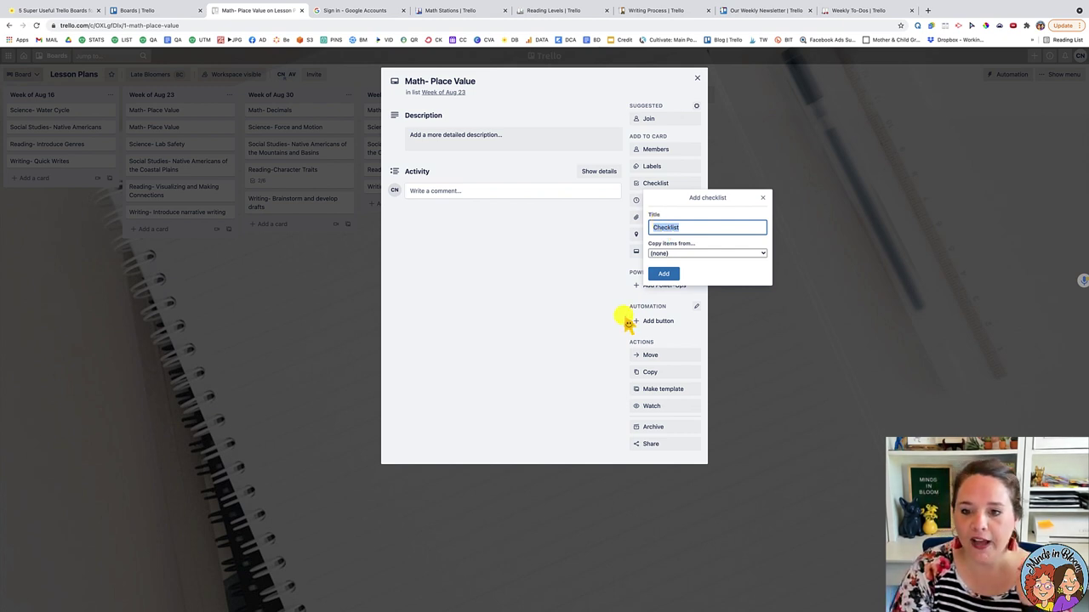
left_click(763, 201)
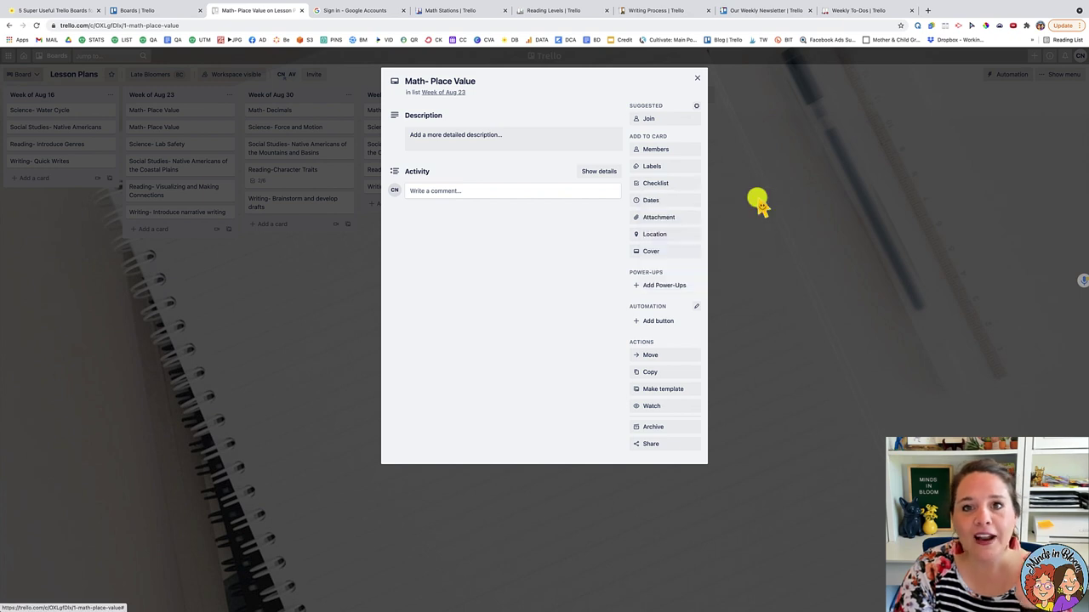
left_click(697, 78)
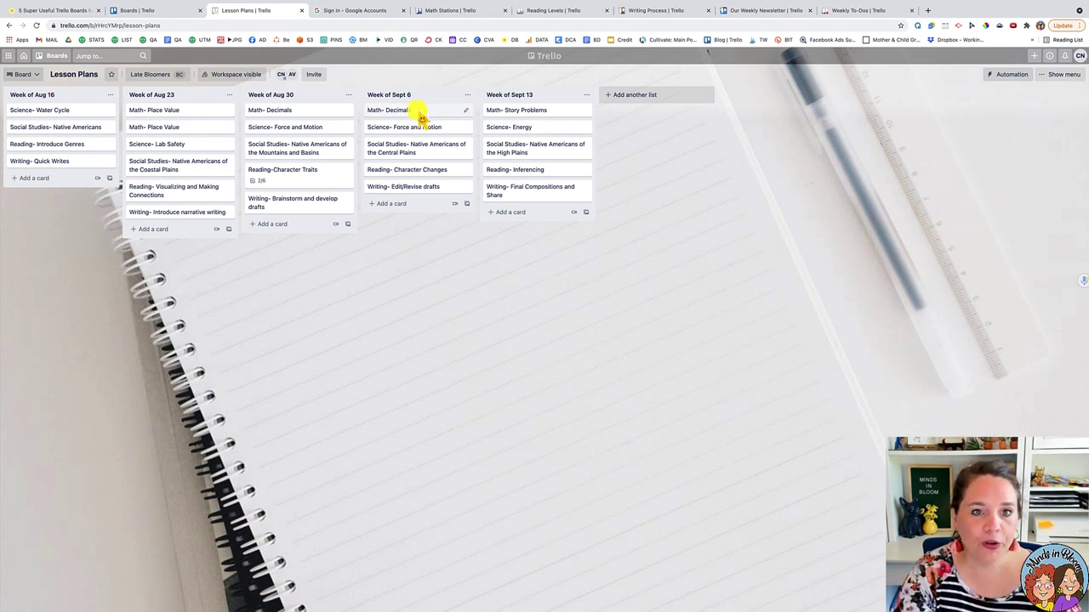
Place the Math- Decimals card below Science- Force and Motion in Week of Sept 6 and close the Google sign-in page
left_click_drag(420, 117, 405, 138)
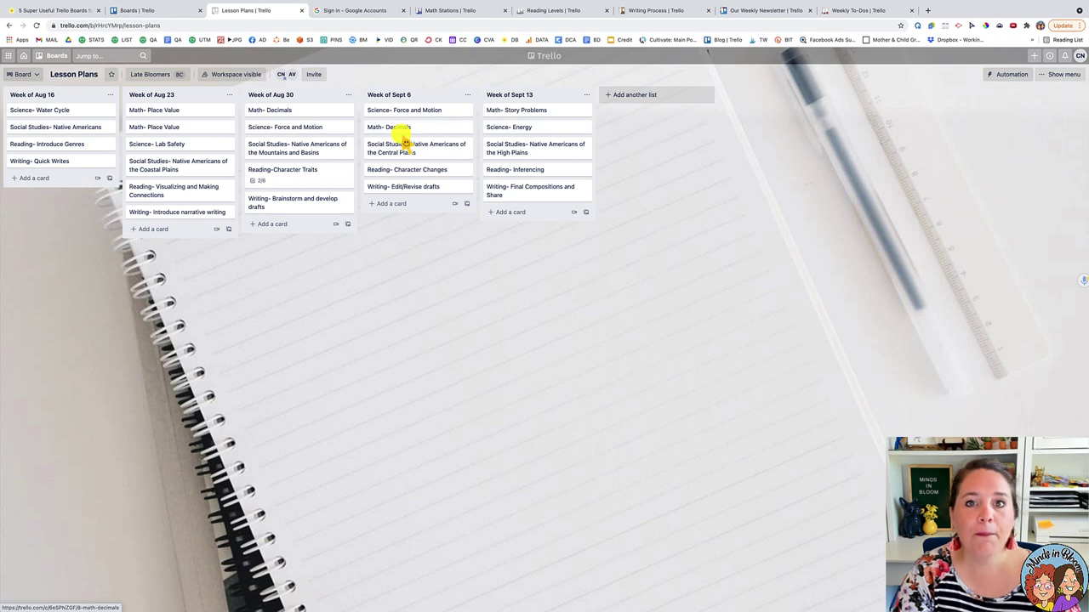
left_click(403, 10)
On the Math Stations board, move the green, orange, red and purple group cards one station list onward each
left_click(328, 10)
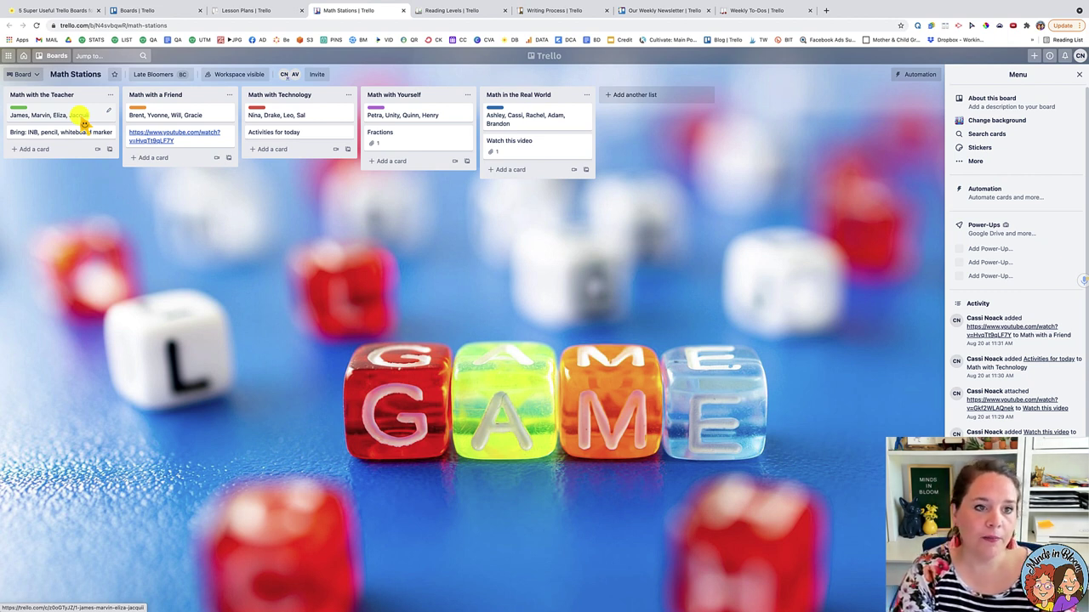
left_click_drag(34, 114, 501, 127)
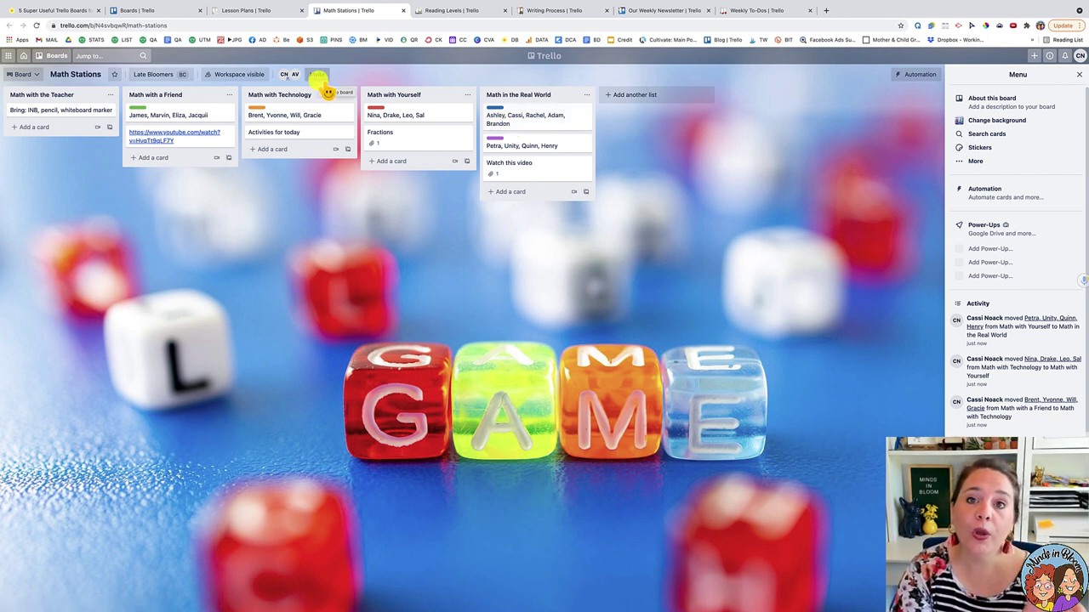
View the options for inviting people to the Math Stations board and dismiss them without sending an invitation
left_click(316, 75)
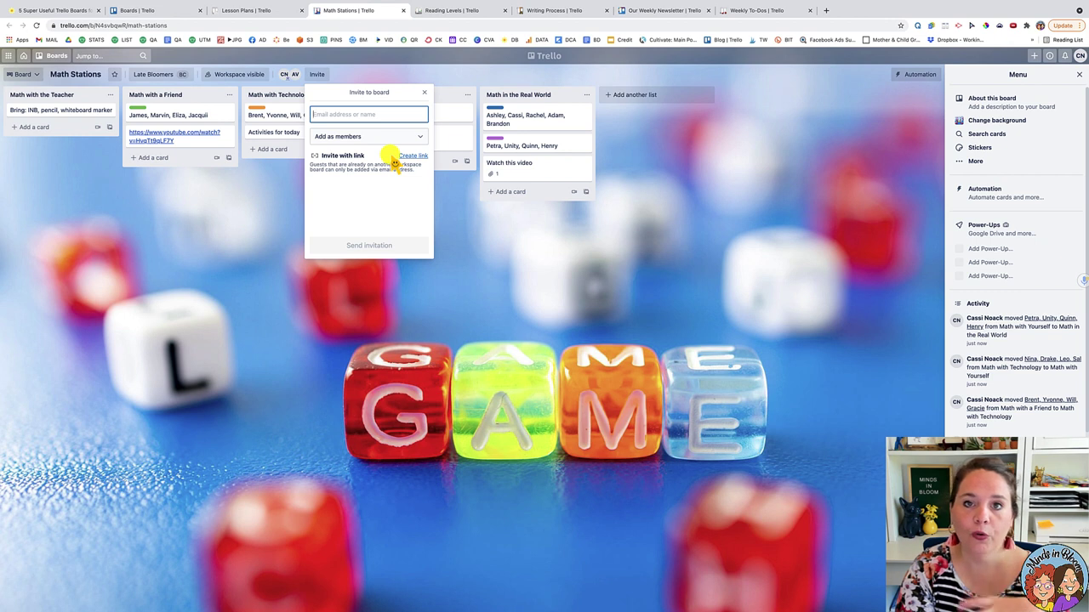
left_click(424, 93)
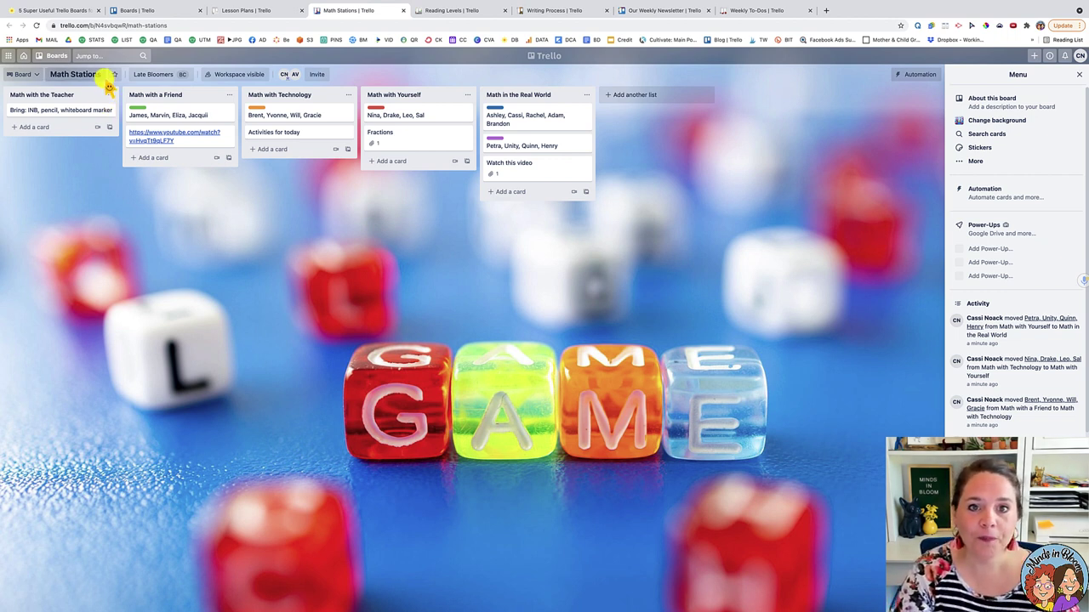
On the Reading Levels board, open the student card in list Q that shows prosody and words per minute
left_click(422, 12)
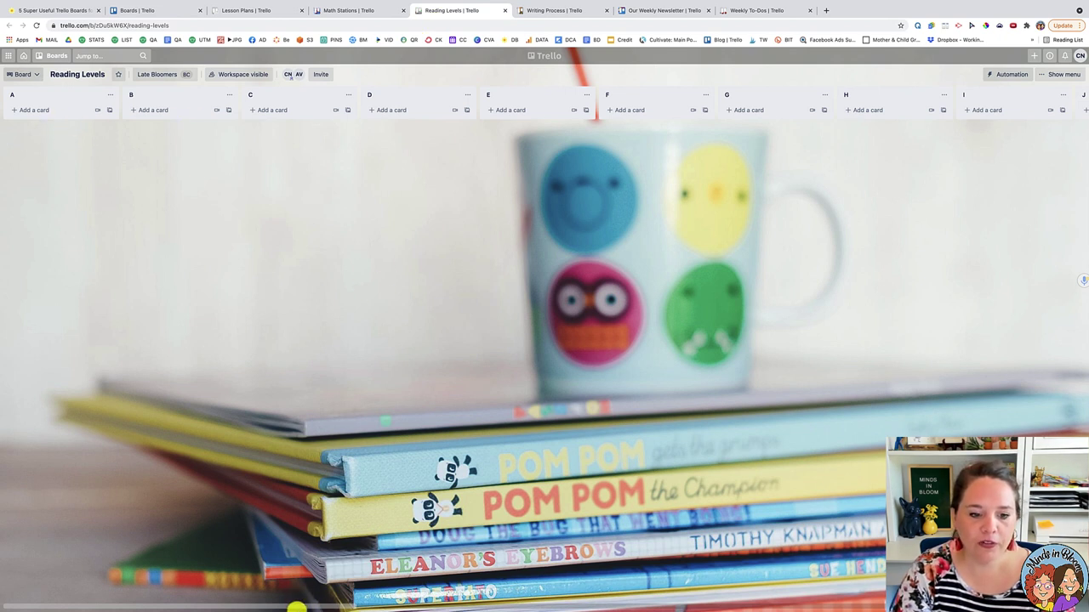
left_click_drag(341, 606, 862, 605)
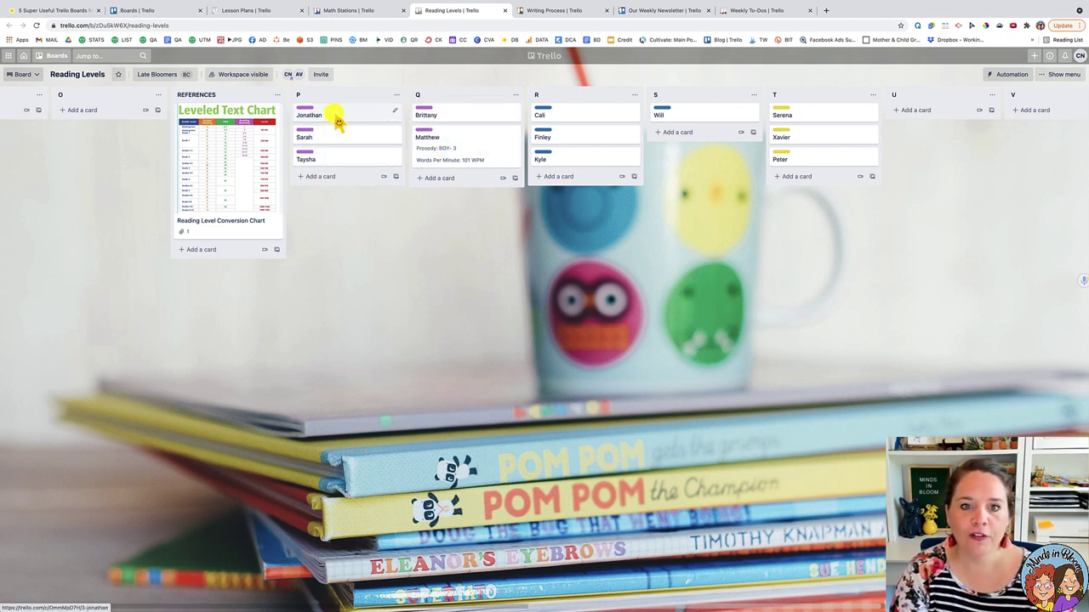
left_click(433, 154)
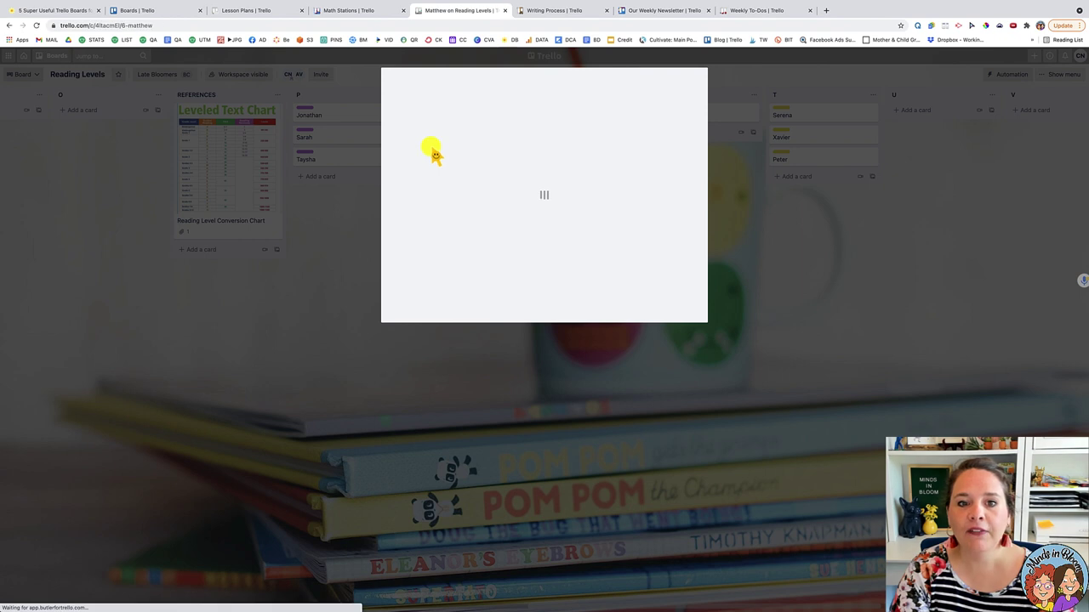
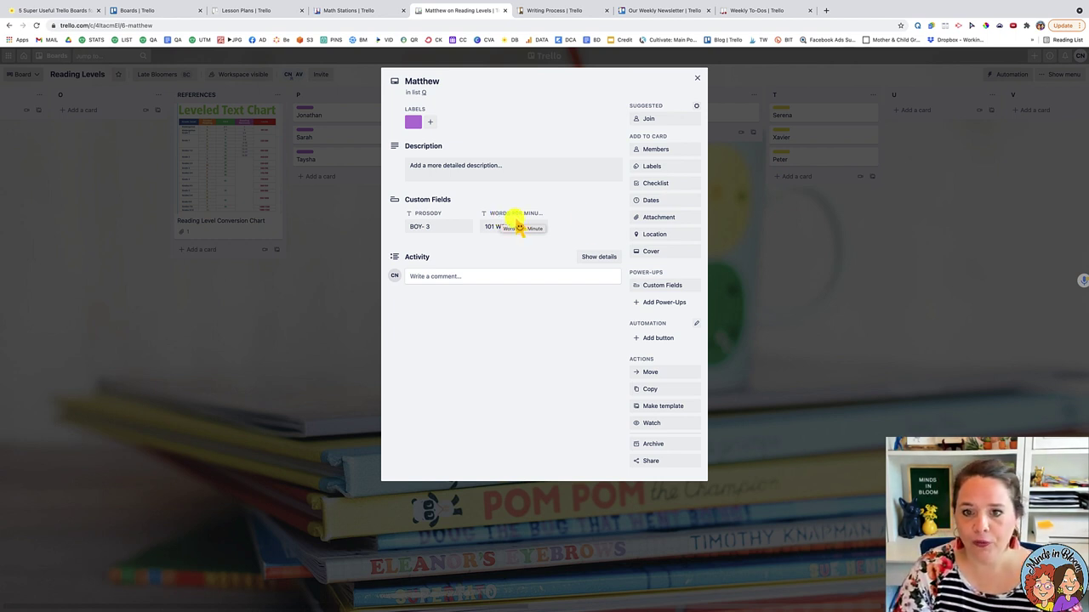
Examine the field types available for a new custom field and the Words Per Minute entry, and close the student card unchanged
left_click(654, 288)
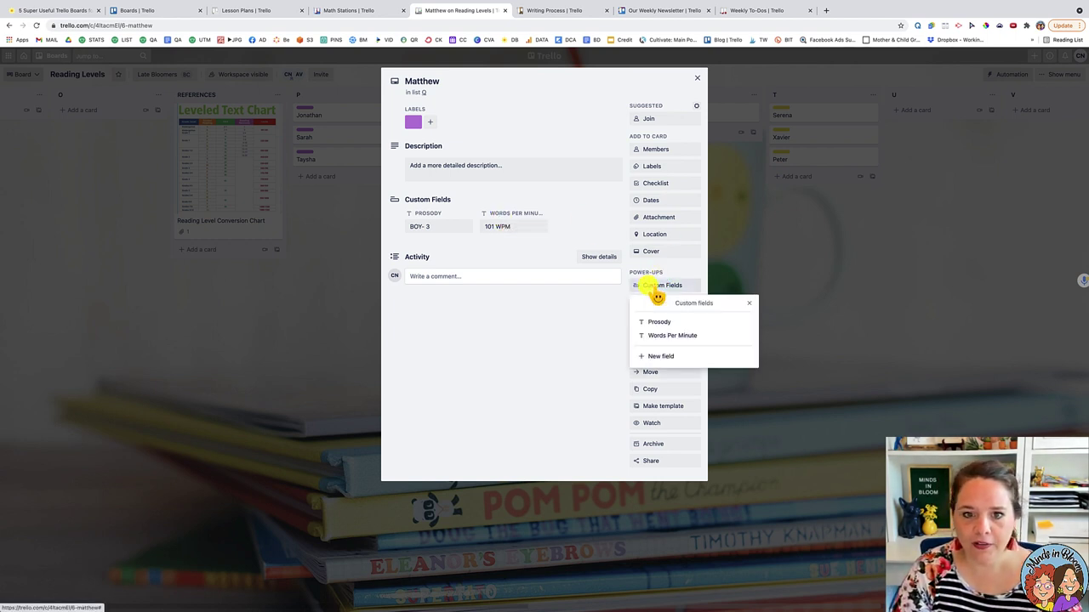
left_click(663, 357)
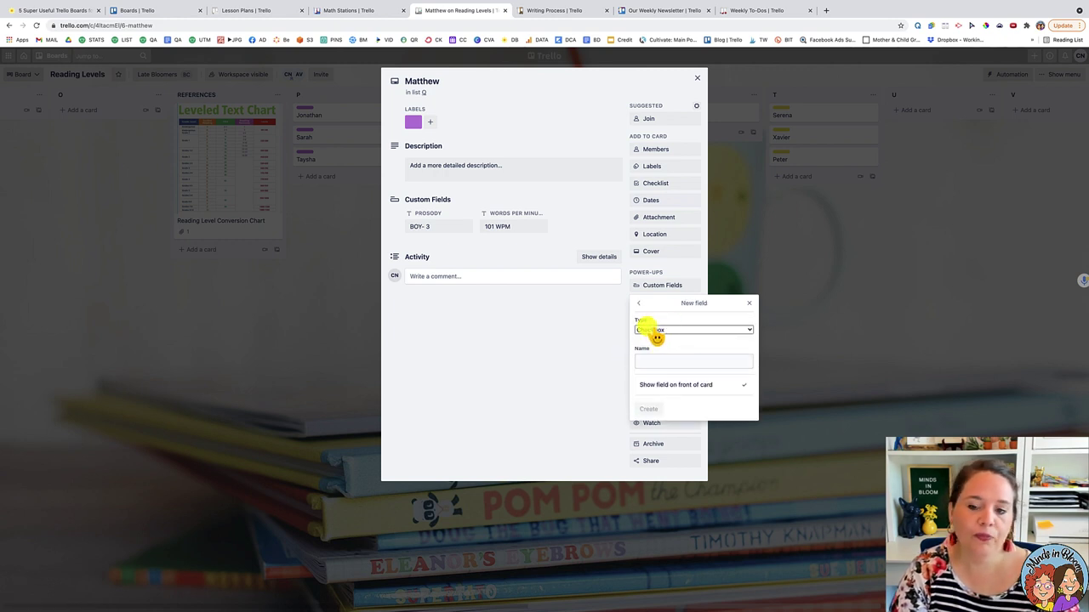
left_click(667, 331)
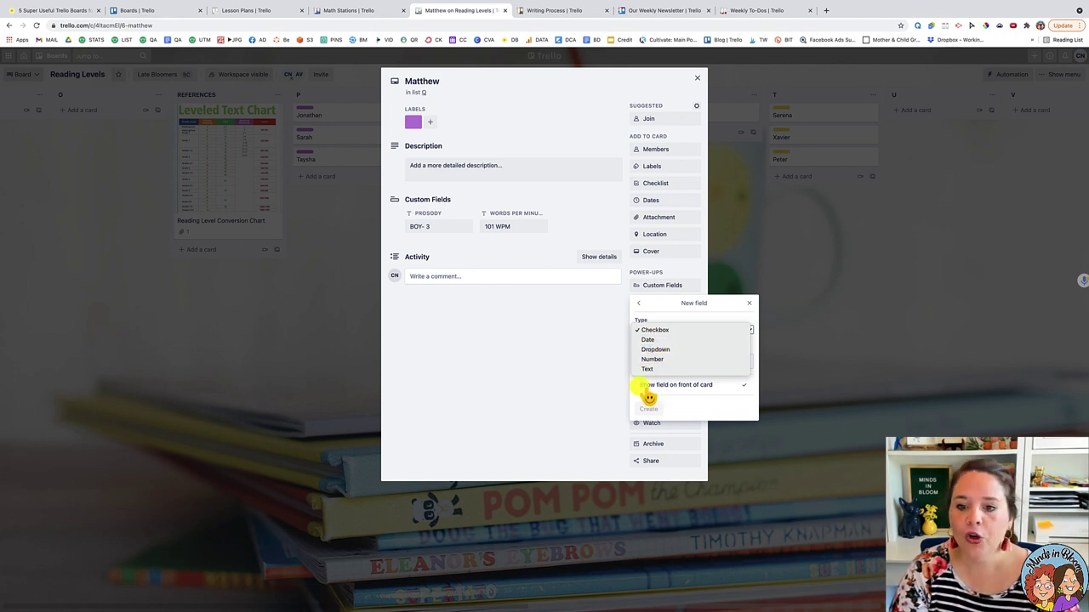
left_click(756, 321)
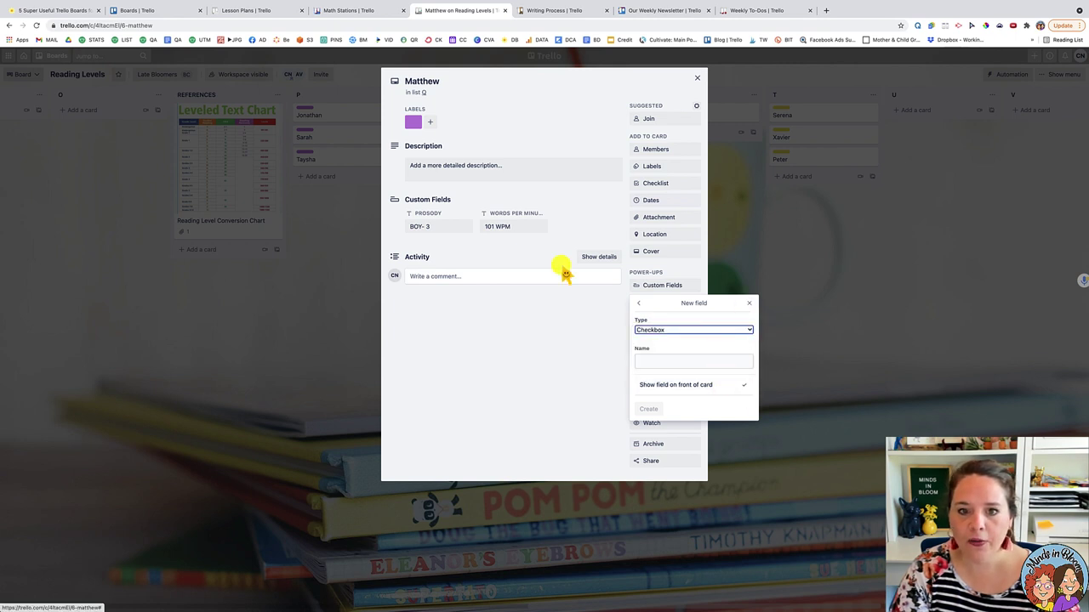
left_click(519, 226)
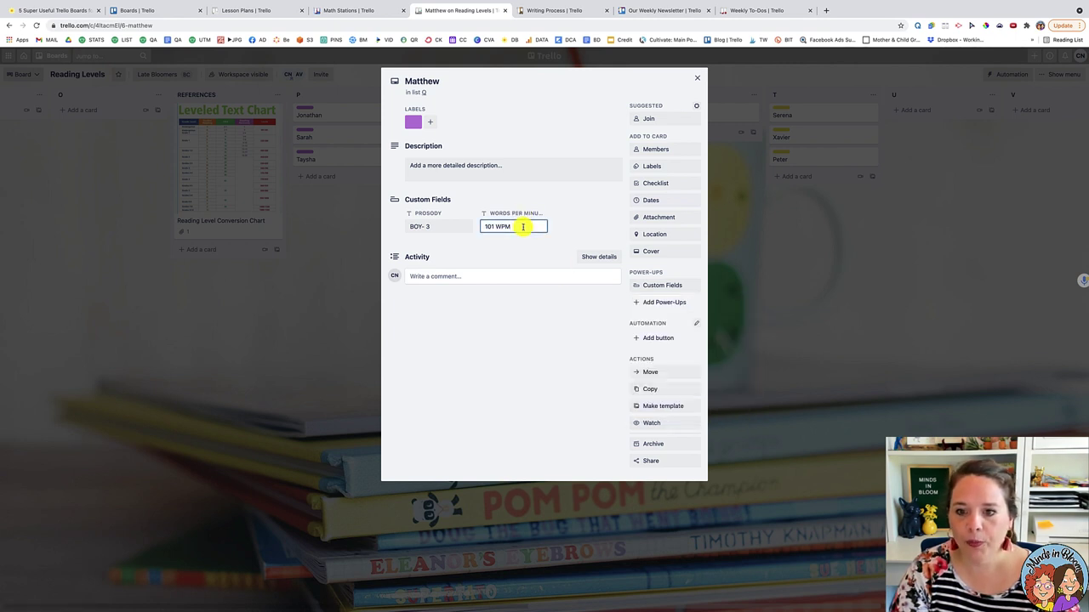
left_click(697, 79)
left_click(697, 79)
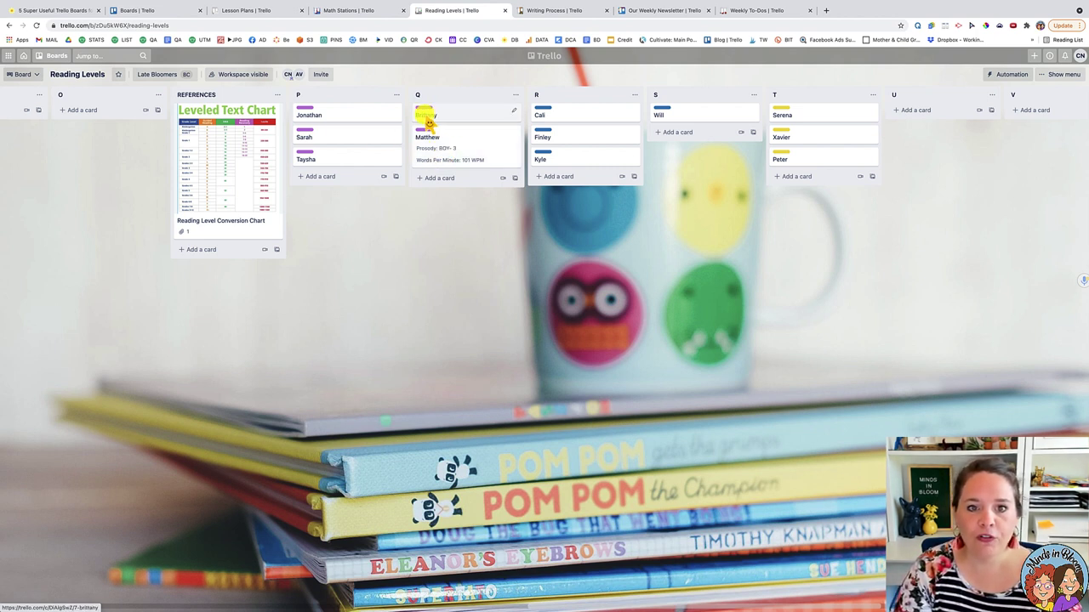
Move the first student card of list Q to second place in list R and open that card
left_click_drag(427, 121, 553, 143)
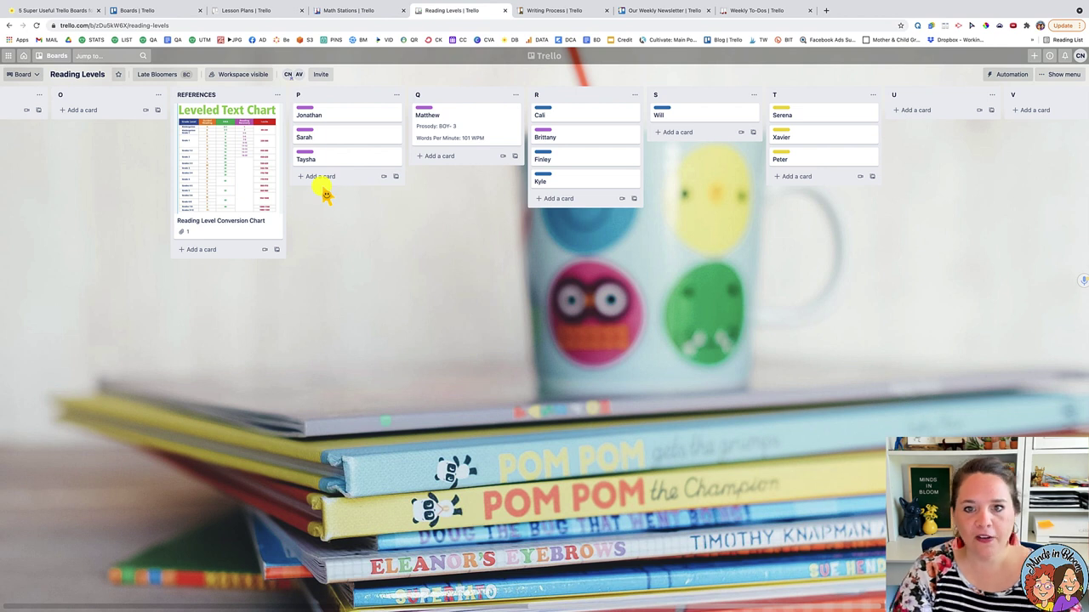
left_click(549, 140)
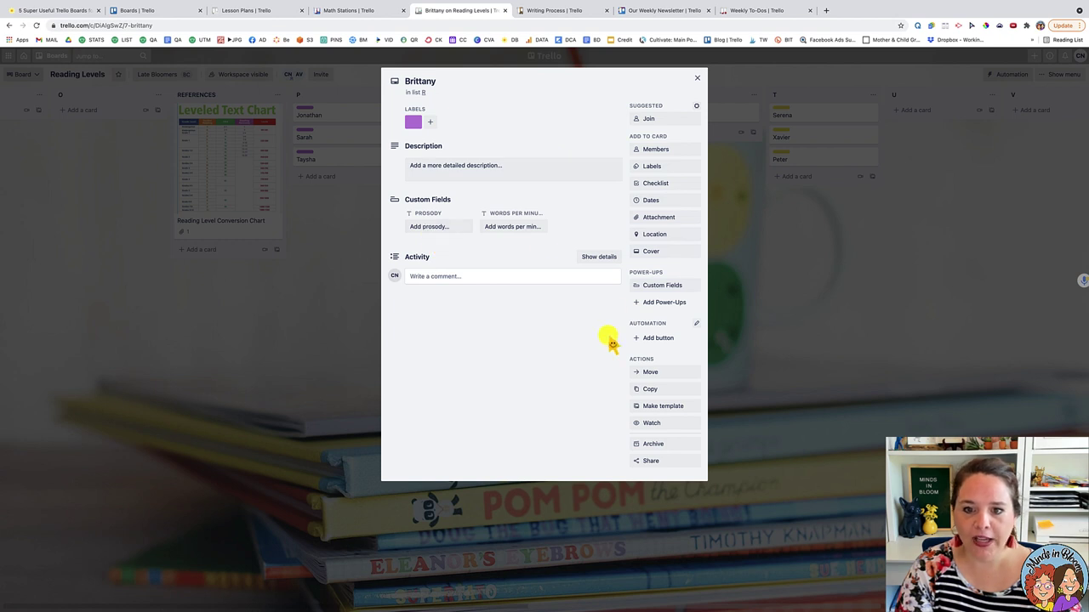
Draft the comment "2-26-21" on the first student card of list P and close the card without saving the comment
left_click(697, 82)
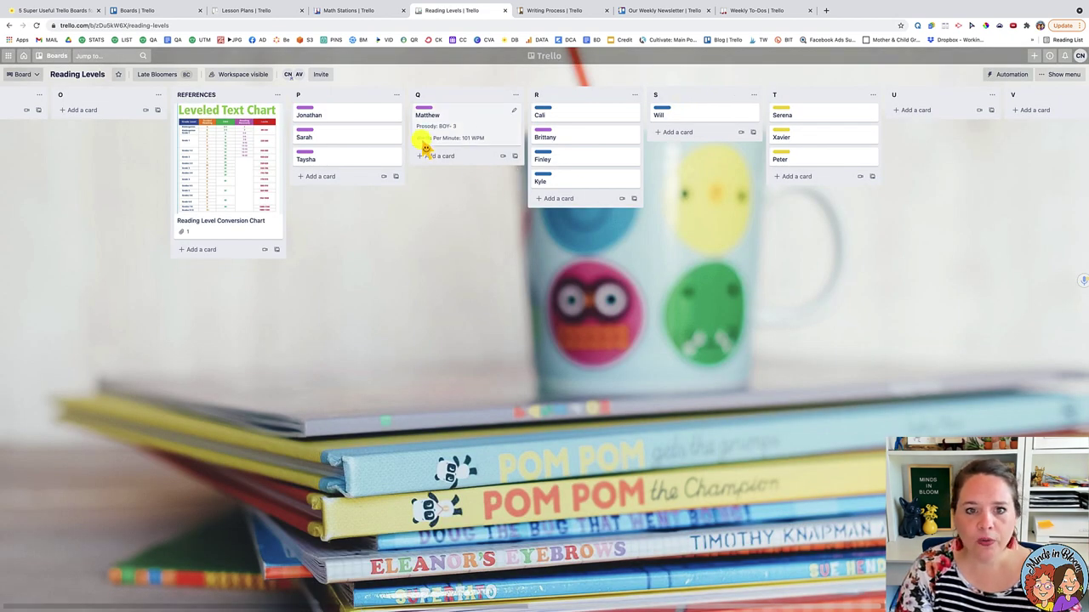
left_click(328, 115)
left_click(436, 275)
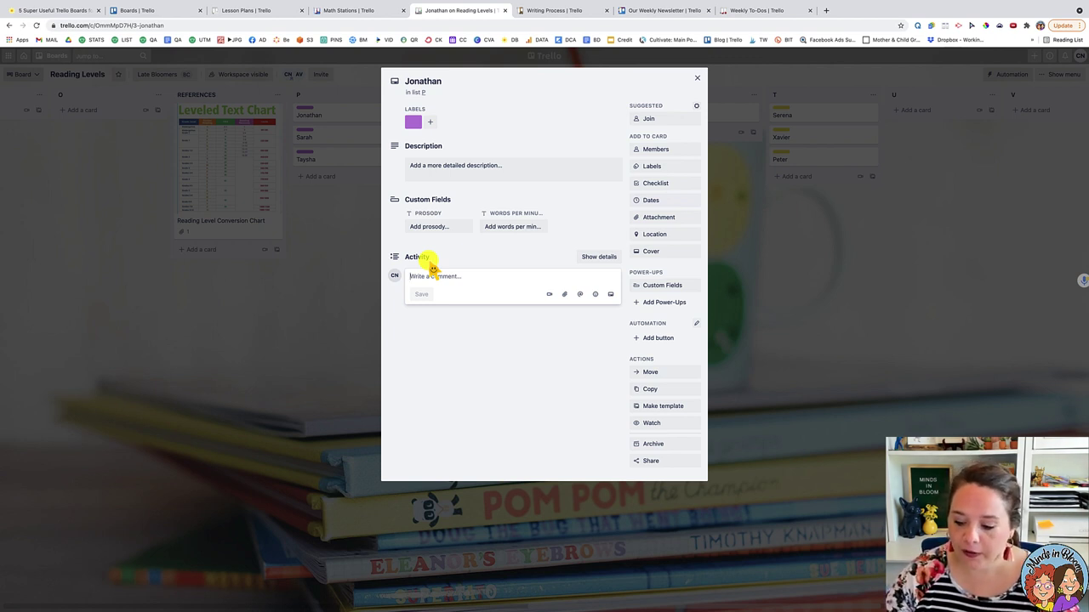
type("2-26-")
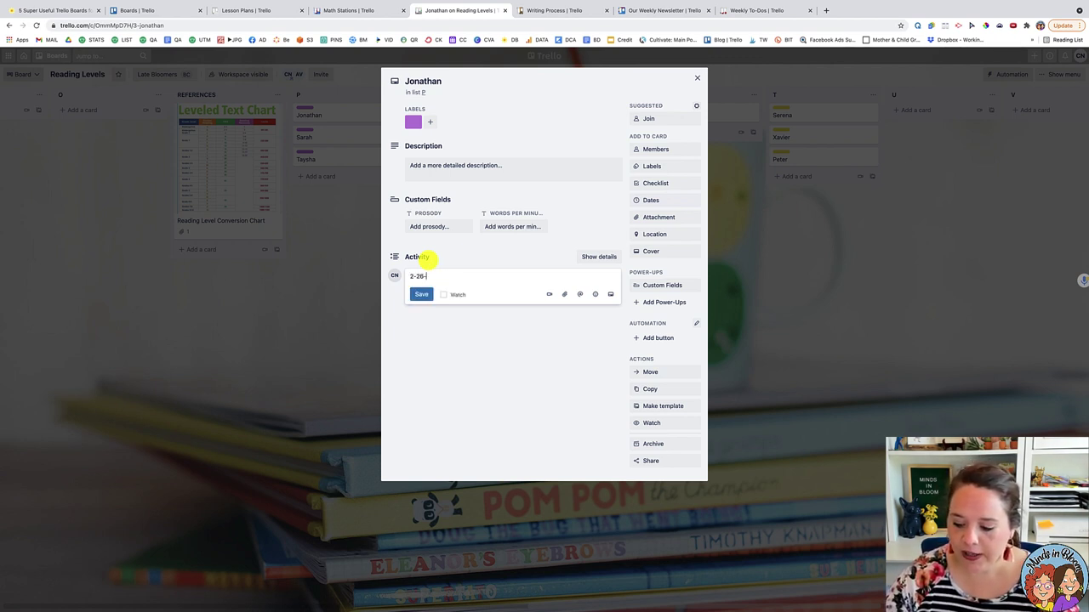
type("21")
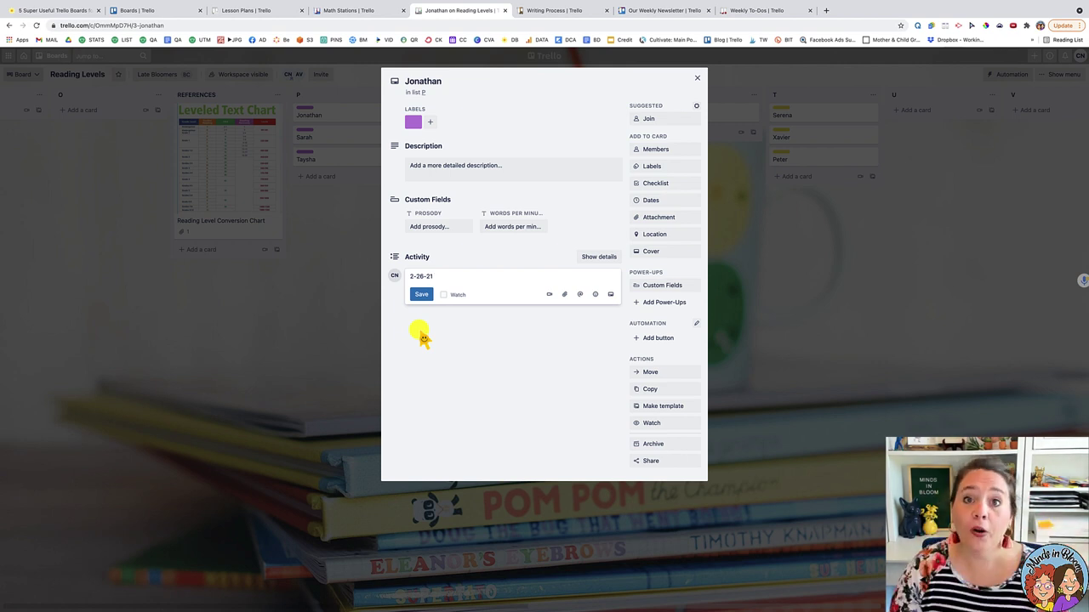
left_click(697, 78)
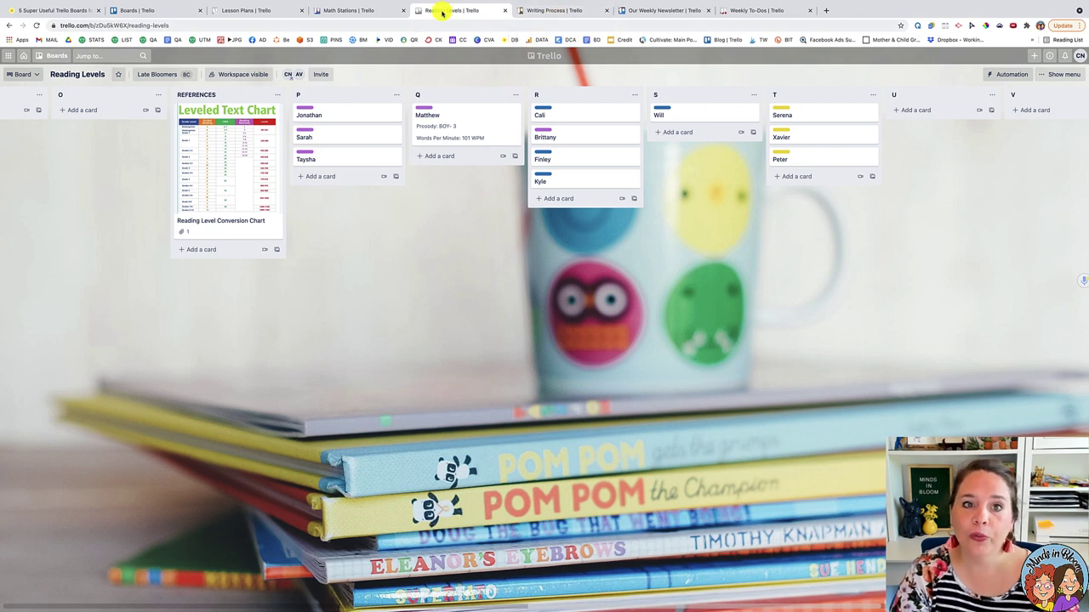
On the Writing Process board, move the first student card of the Brainstorming list to the beginning of the Rough Draft list
left_click(364, 11)
left_click(434, 11)
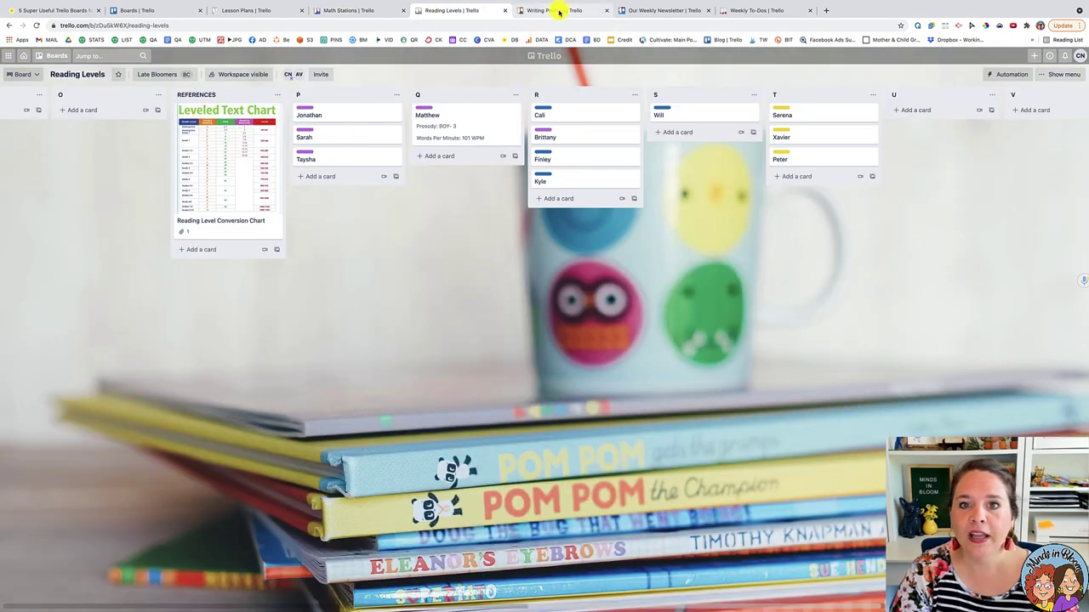
left_click(559, 12)
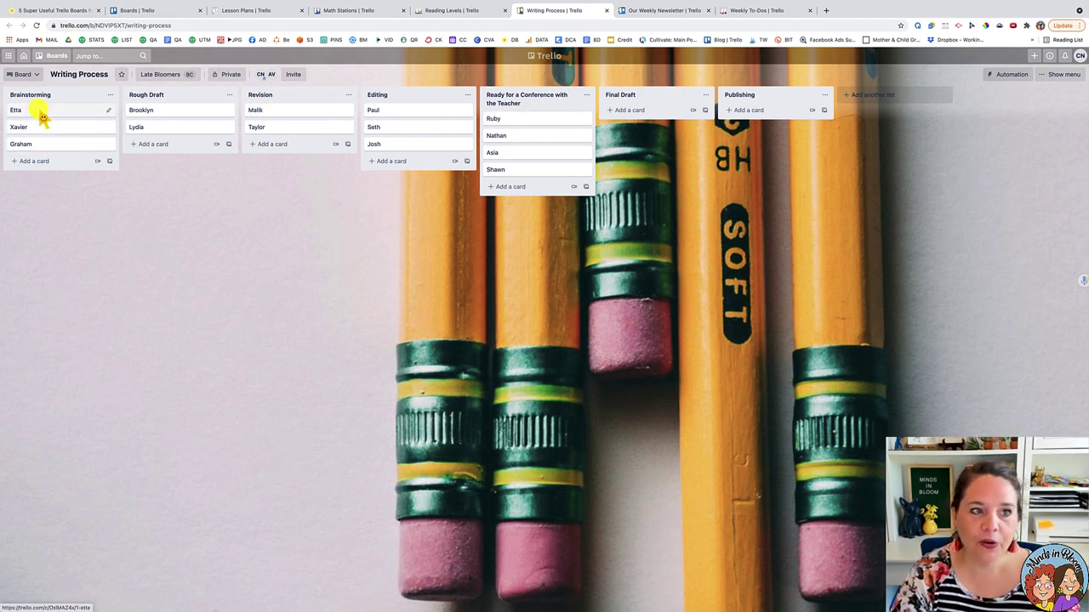
left_click_drag(41, 116, 164, 121)
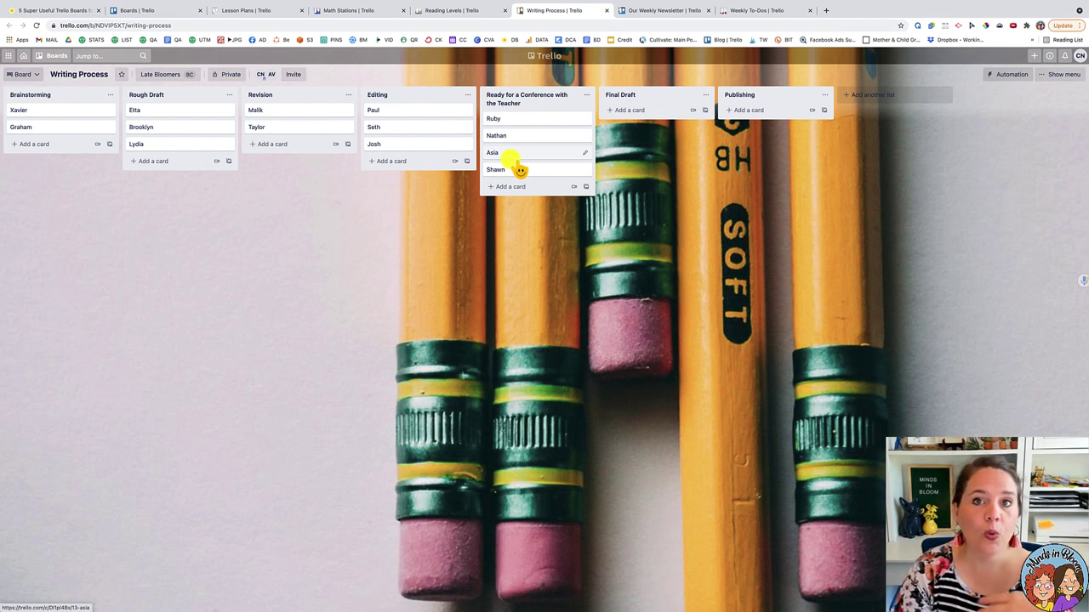
Create an invitation link for the Writing Process board, and move the first Revision card to the start of Ready for a Conference with the Teacher
left_click(294, 75)
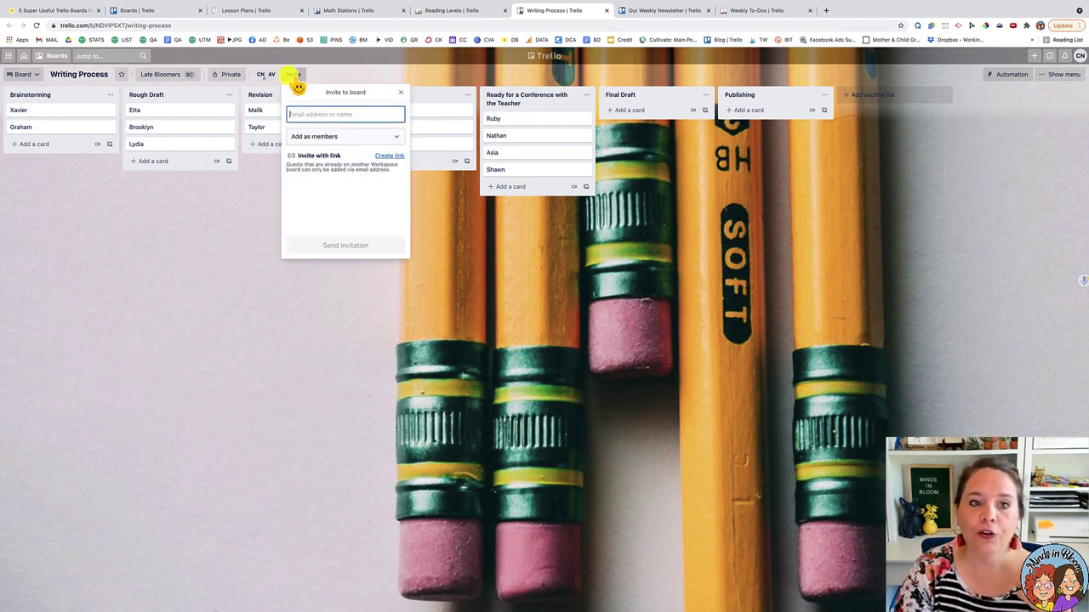
left_click(390, 159)
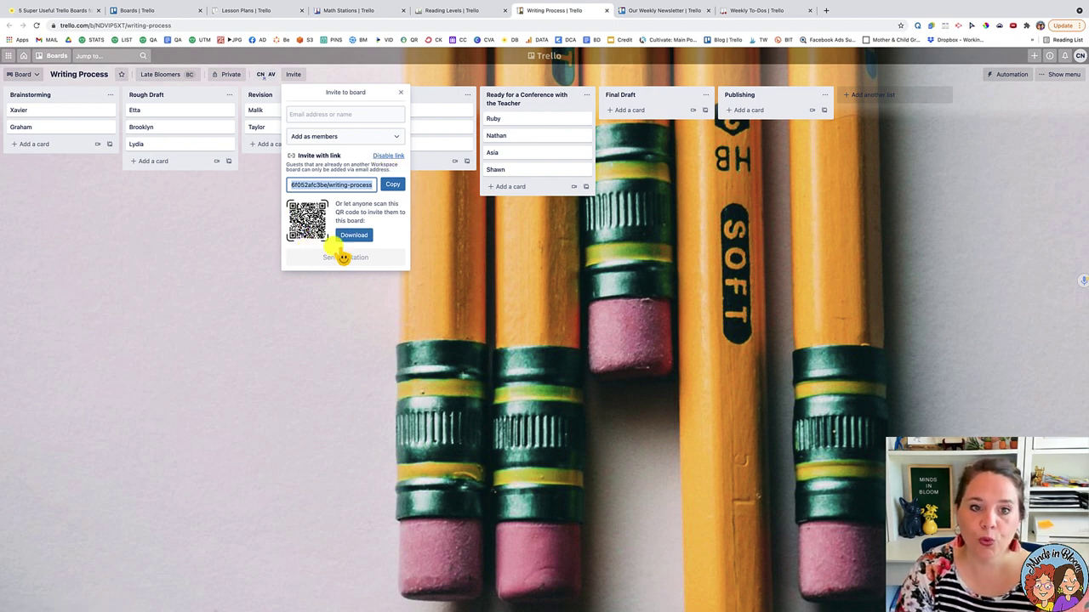
left_click(401, 92)
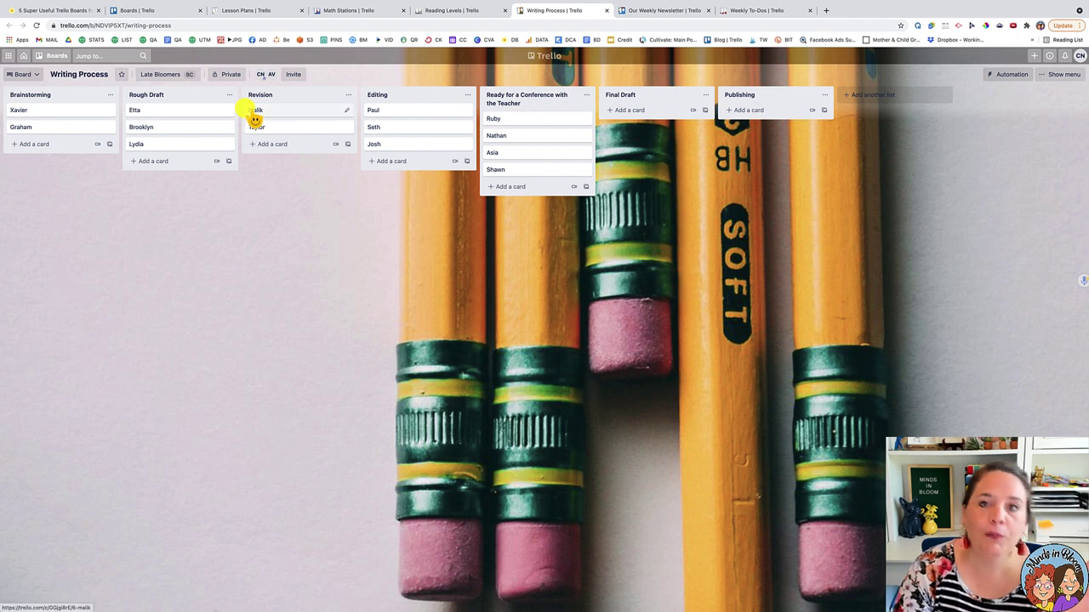
left_click_drag(253, 111, 492, 116)
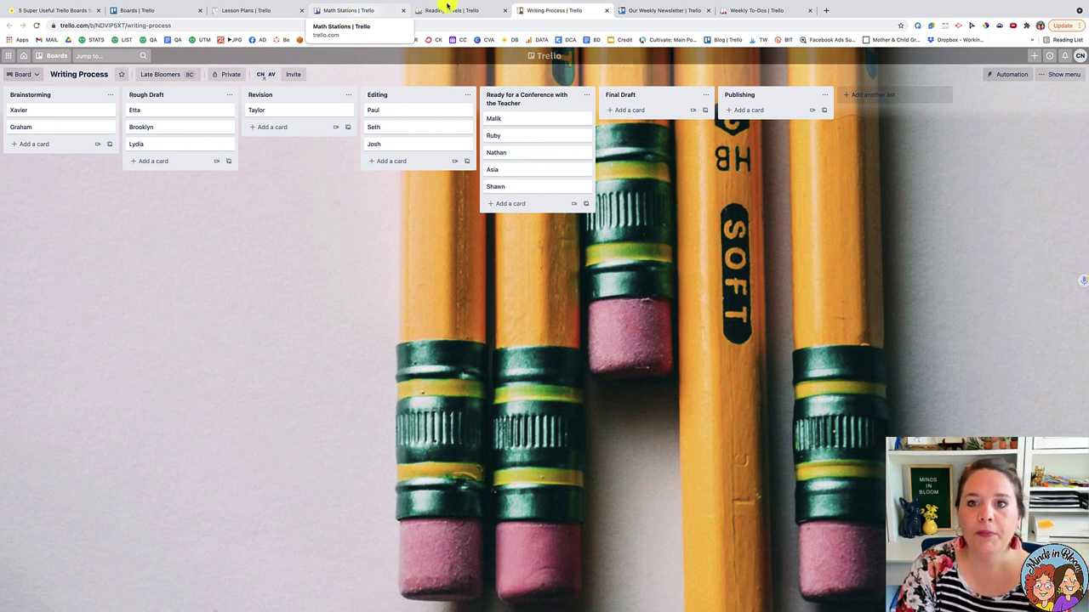
On the Our Weekly Newsletter board, rename the card in the Week of August 30 list to "Open House"
left_click(656, 13)
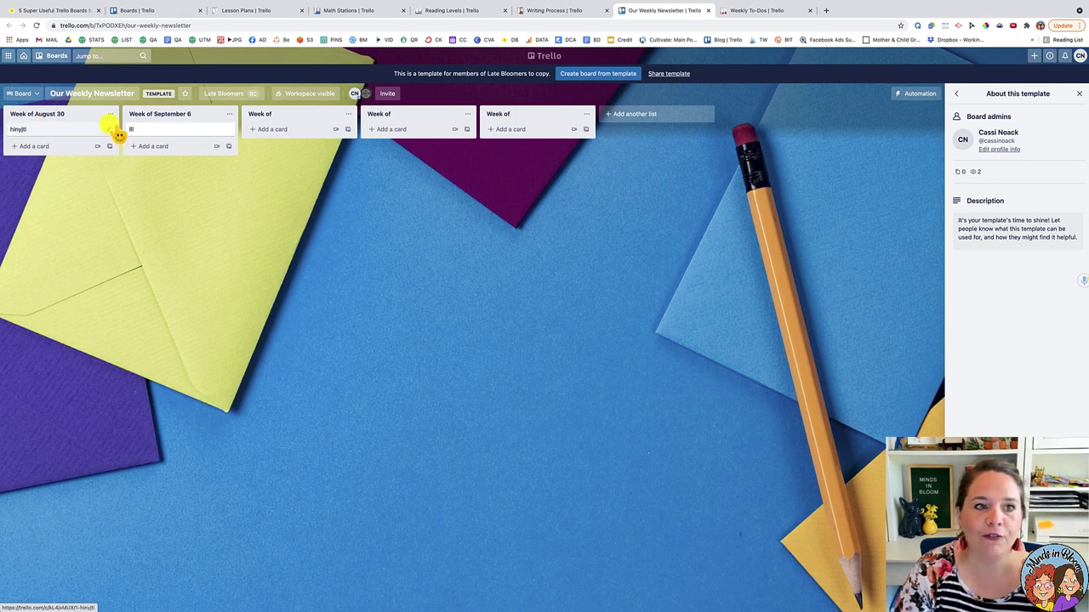
left_click(43, 132)
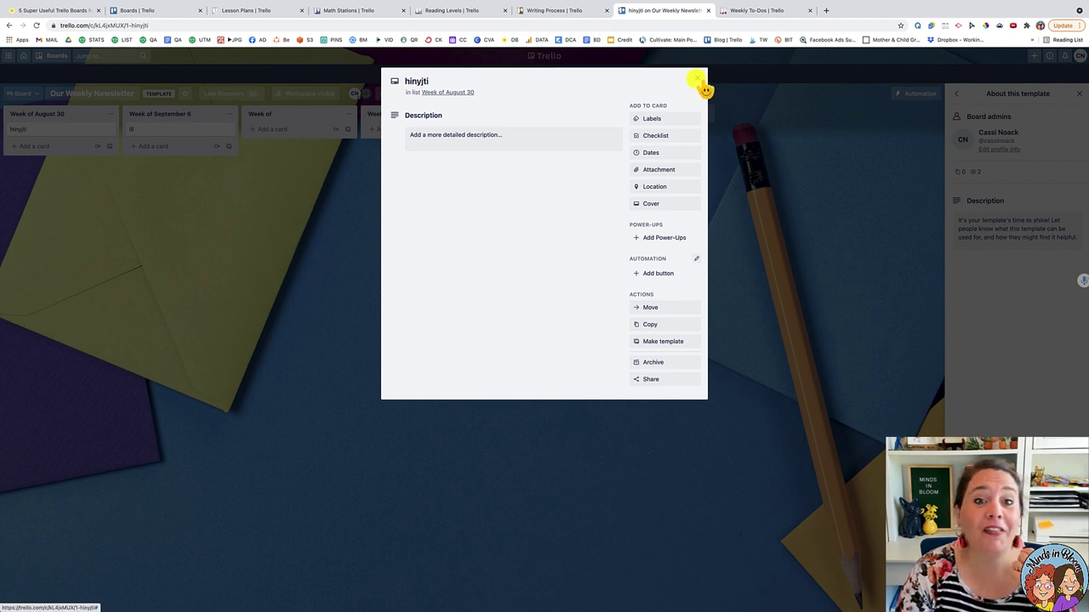
left_click(418, 80)
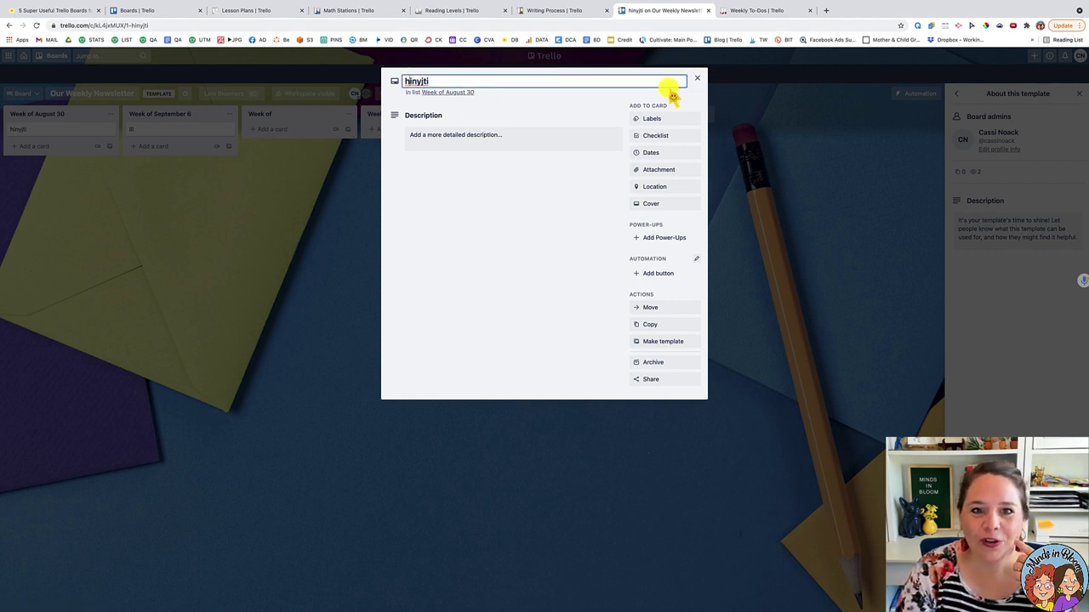
left_click_drag(418, 85, 486, 100)
type("Opn")
type("n House")
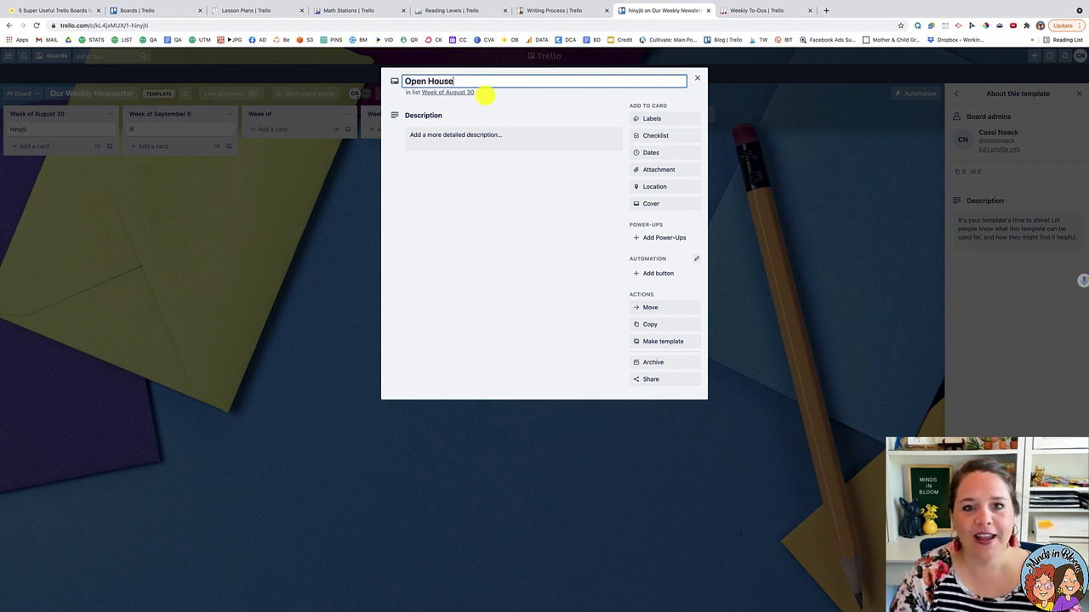
Give the Open House card a due date of August 30, 2021 at 10:10 AM and close the card
left_click(645, 153)
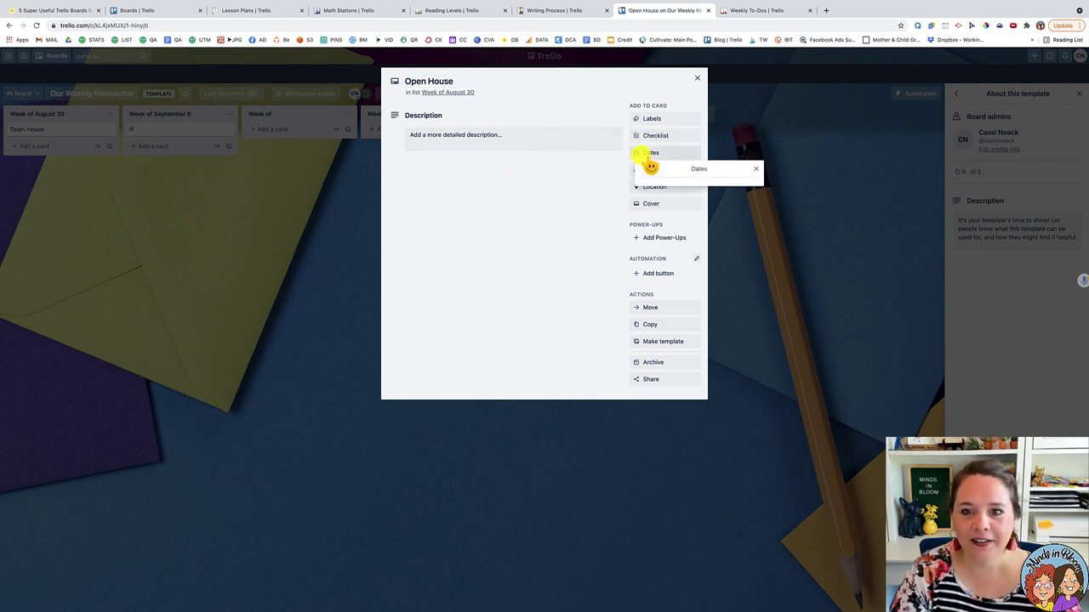
left_click(664, 279)
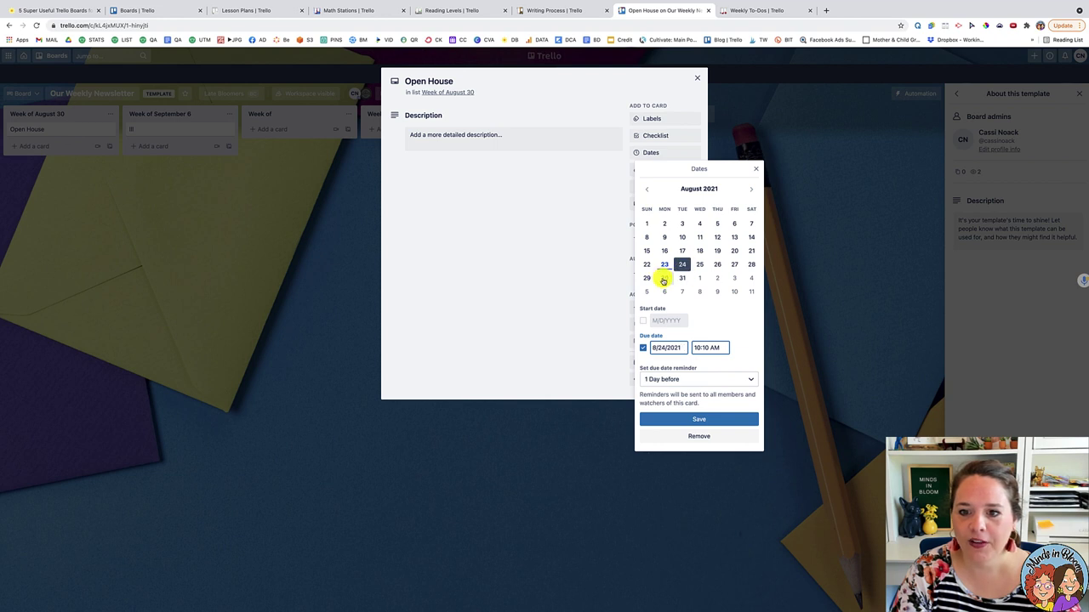
left_click(709, 420)
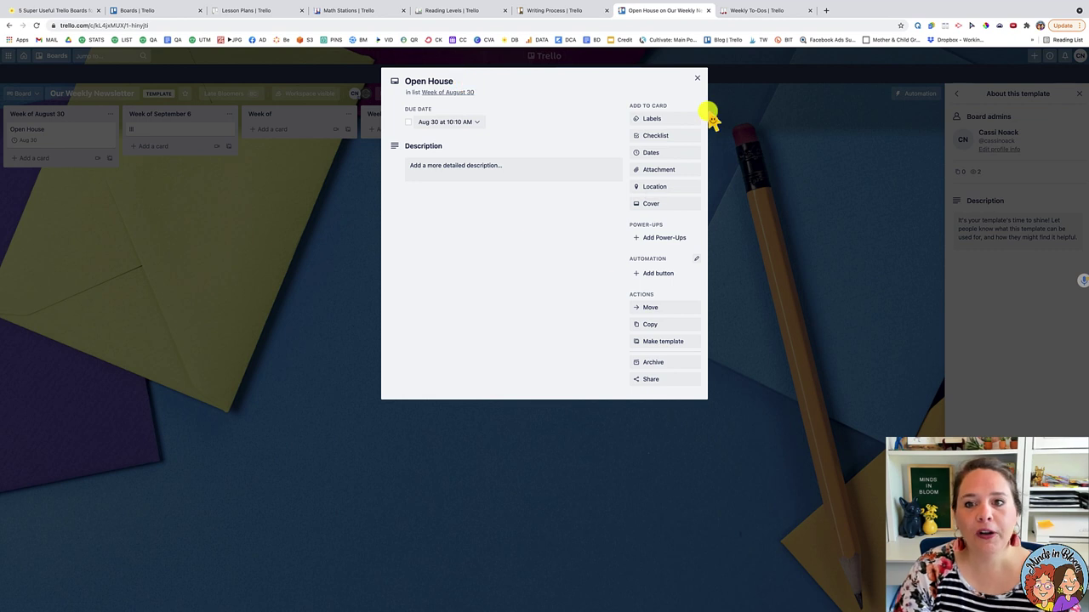
left_click(698, 84)
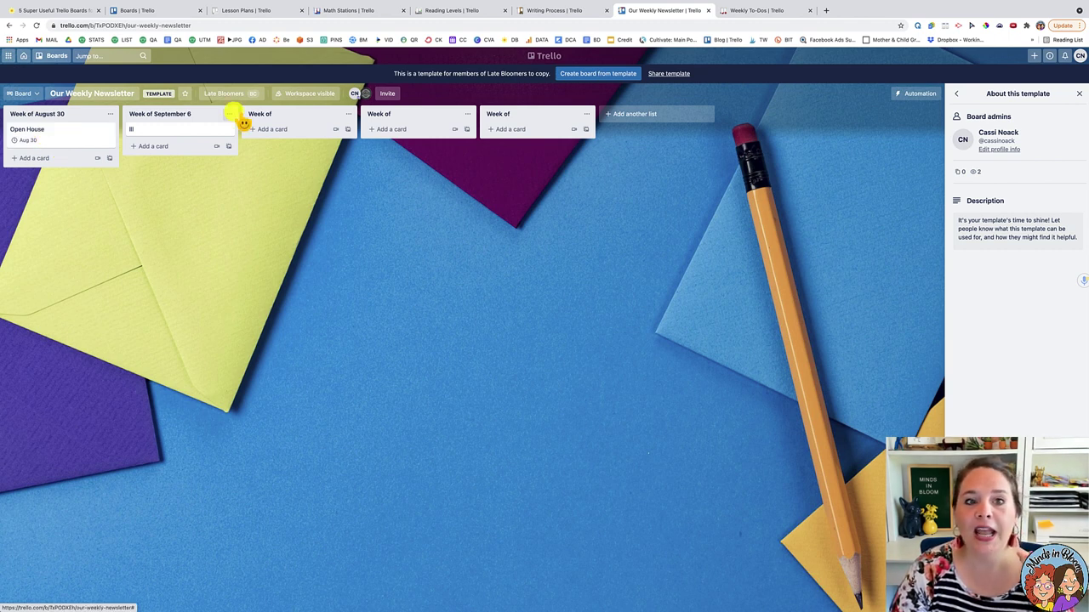
Choose the observer role for inviting people to the newsletter template and dismiss the invitation without sending it
left_click(385, 94)
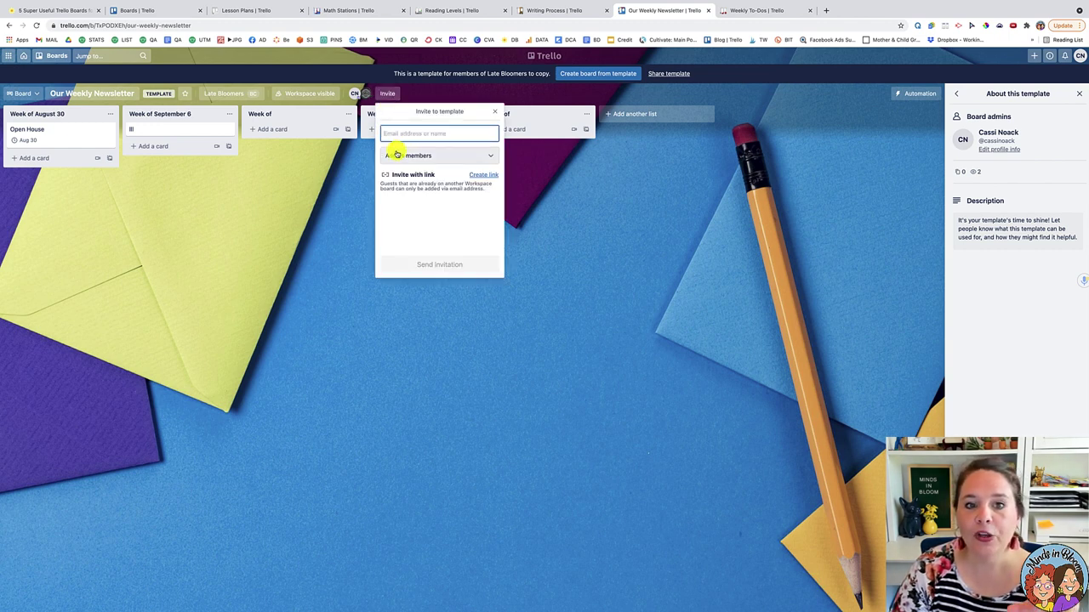
left_click(417, 156)
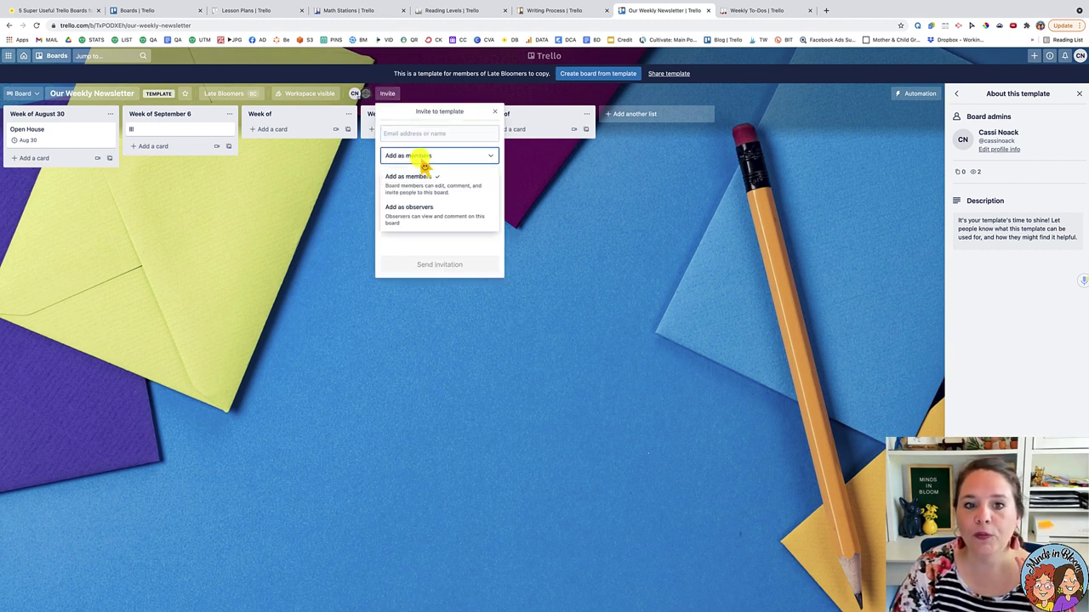
left_click(427, 218)
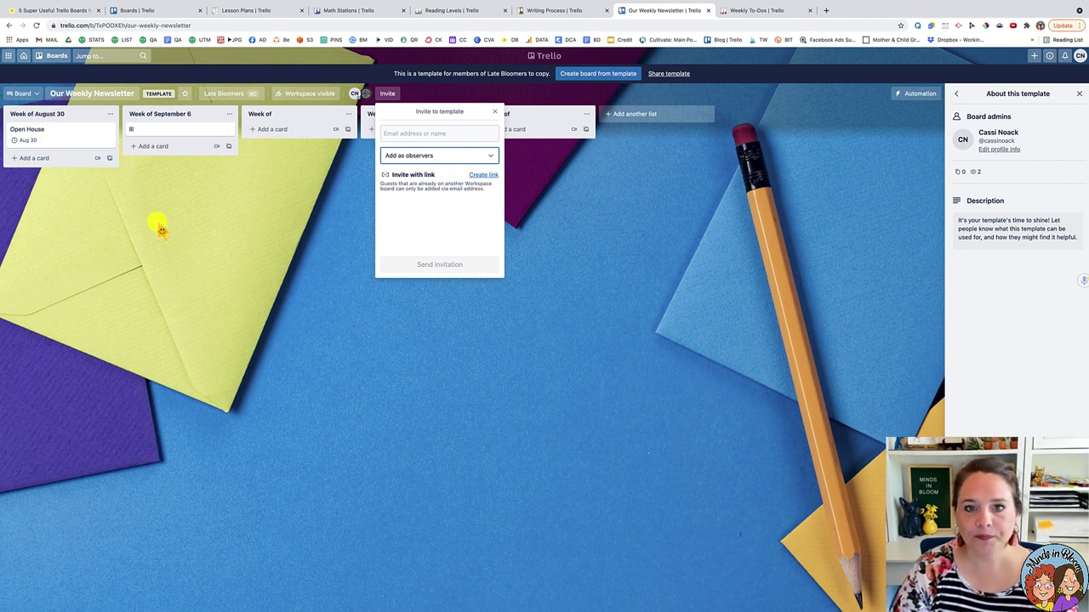
left_click(494, 112)
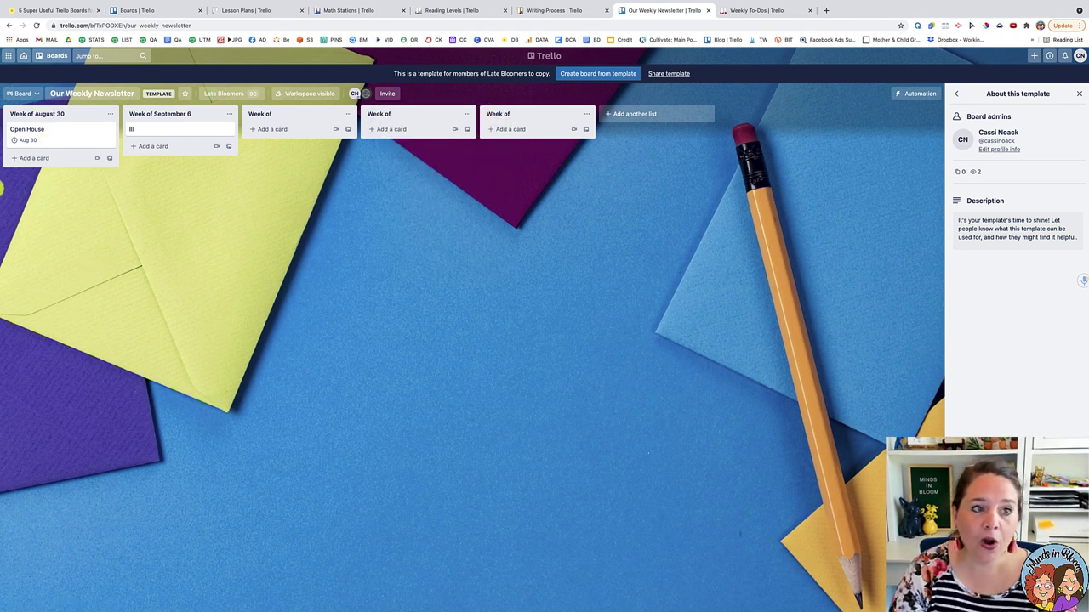
Add a card titled "Spelling" to the Week of August 30 list
left_click(39, 159)
type("Se")
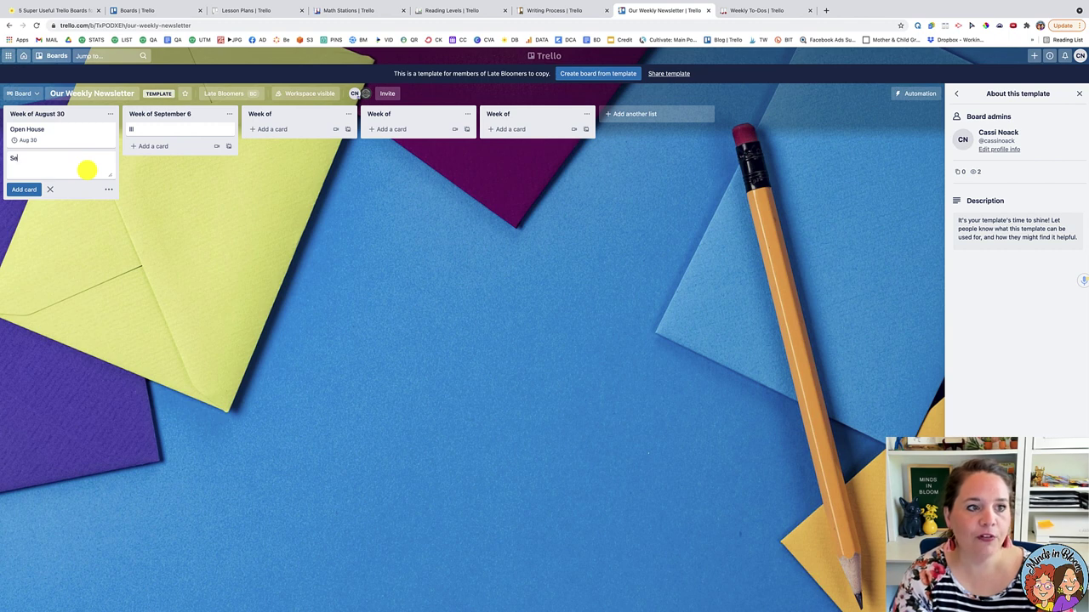
type("elling")
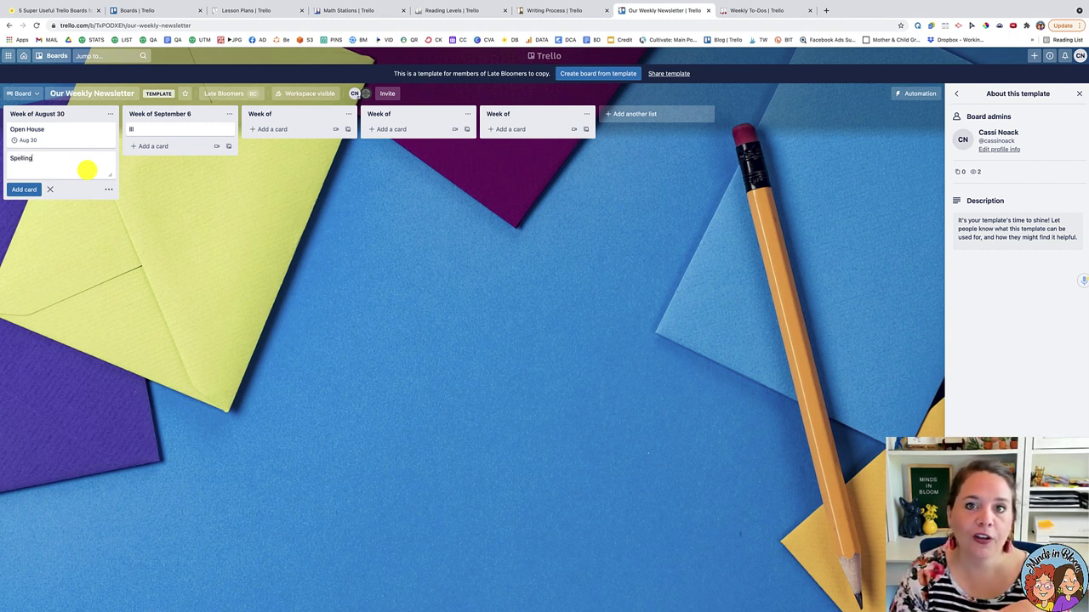
left_click(94, 260)
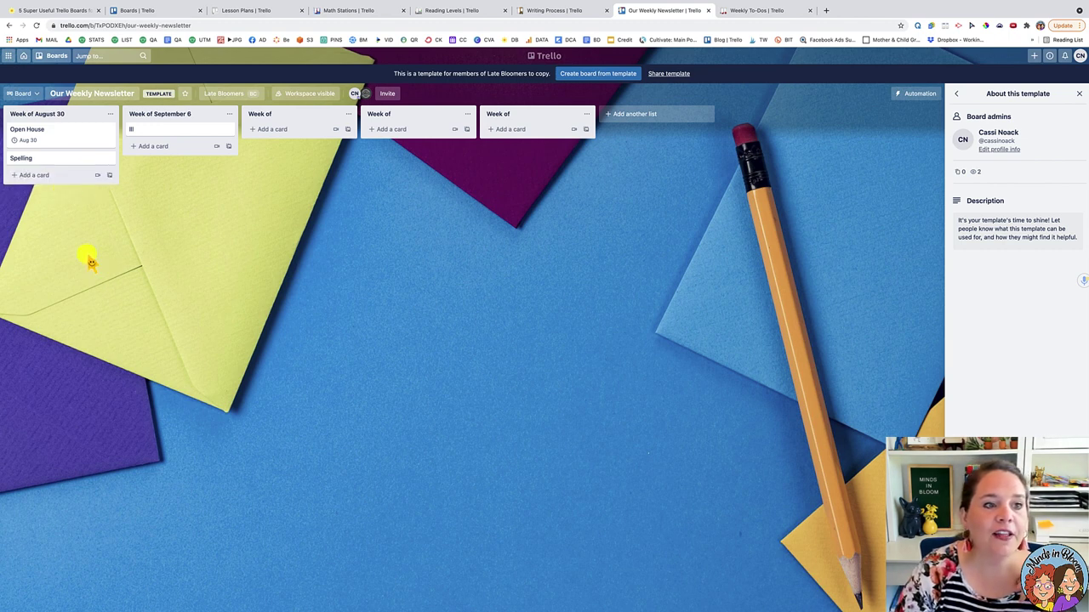
Examine the settings for copying the Spelling card and dismiss them without creating a copy
left_click(109, 161)
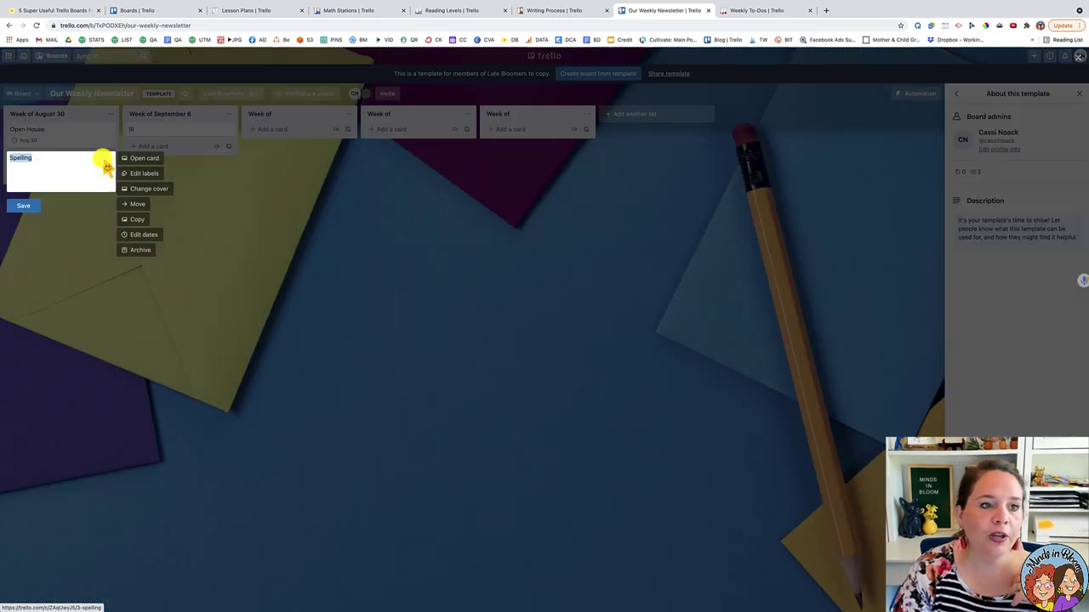
left_click(140, 220)
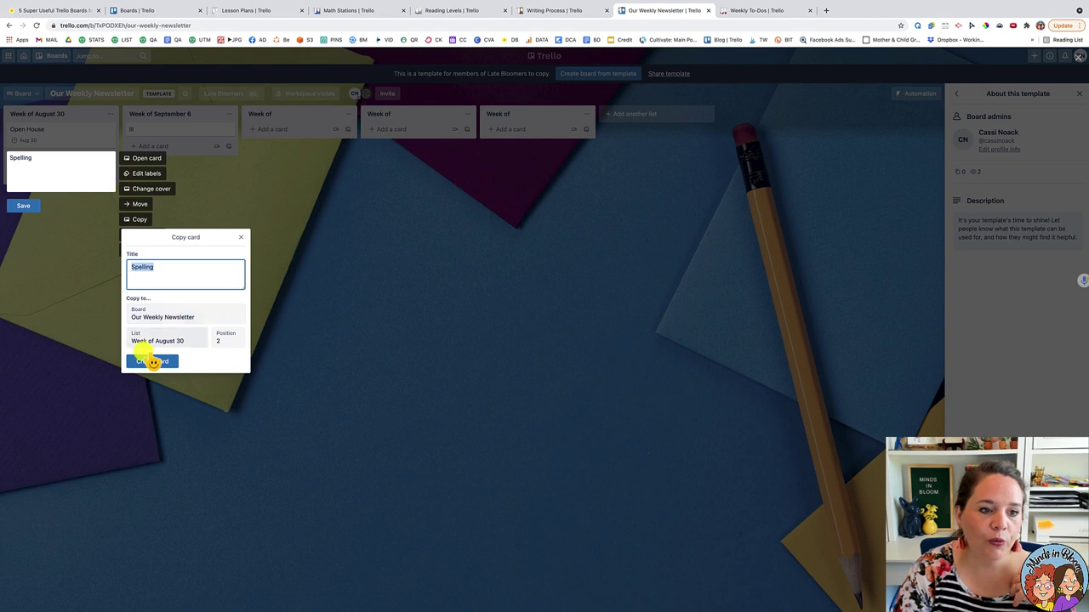
left_click(242, 243)
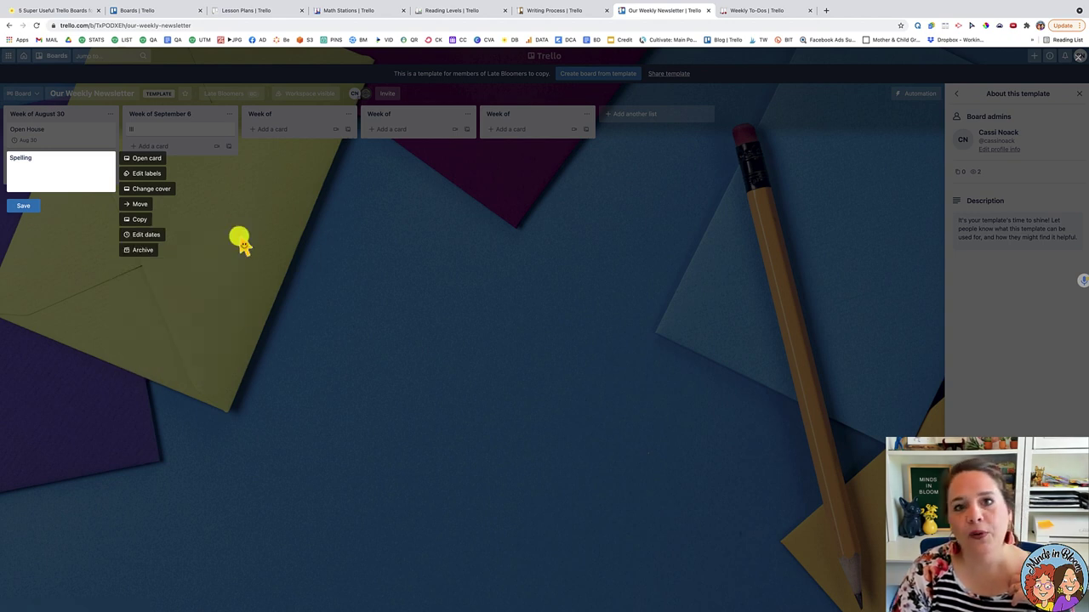
left_click(160, 224)
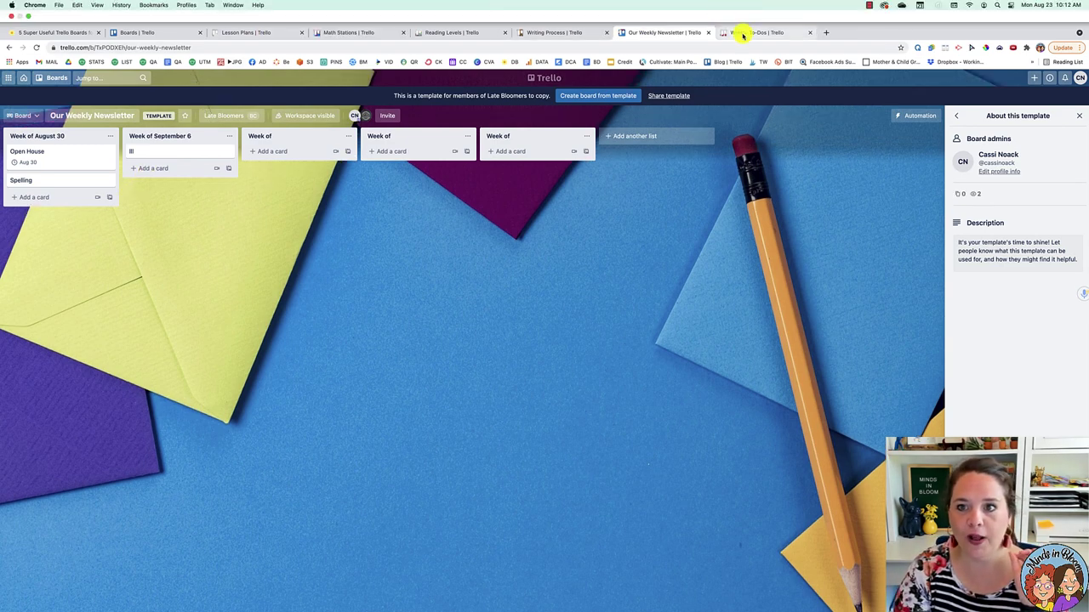
On the Weekly To-Dos board, move the Scan the Noun Quizzes card from Need to Do into Doing and on to the end of Done
left_click(743, 34)
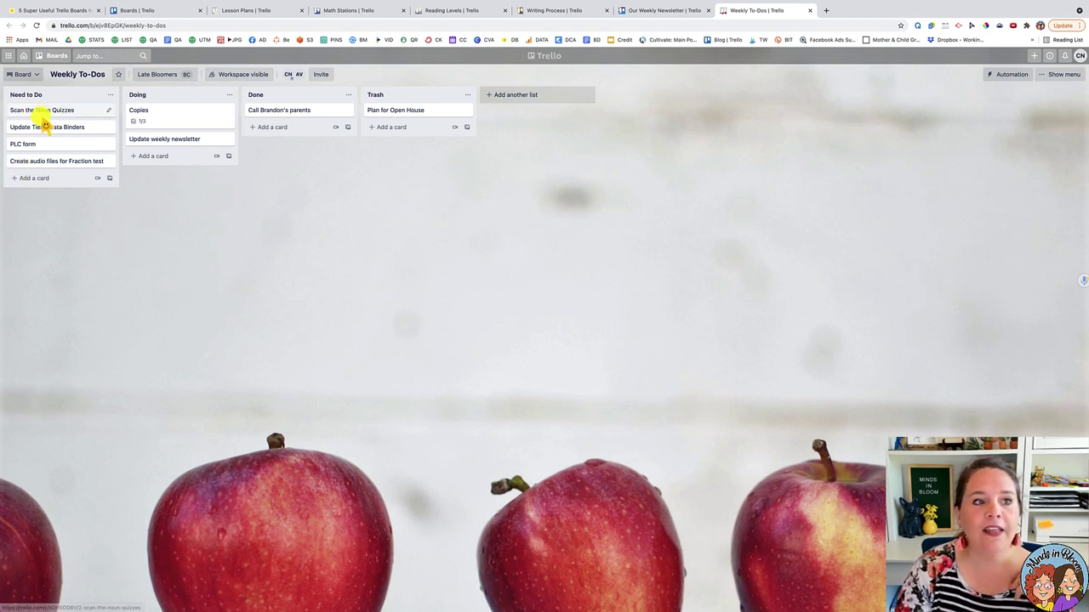
left_click_drag(40, 109, 168, 167)
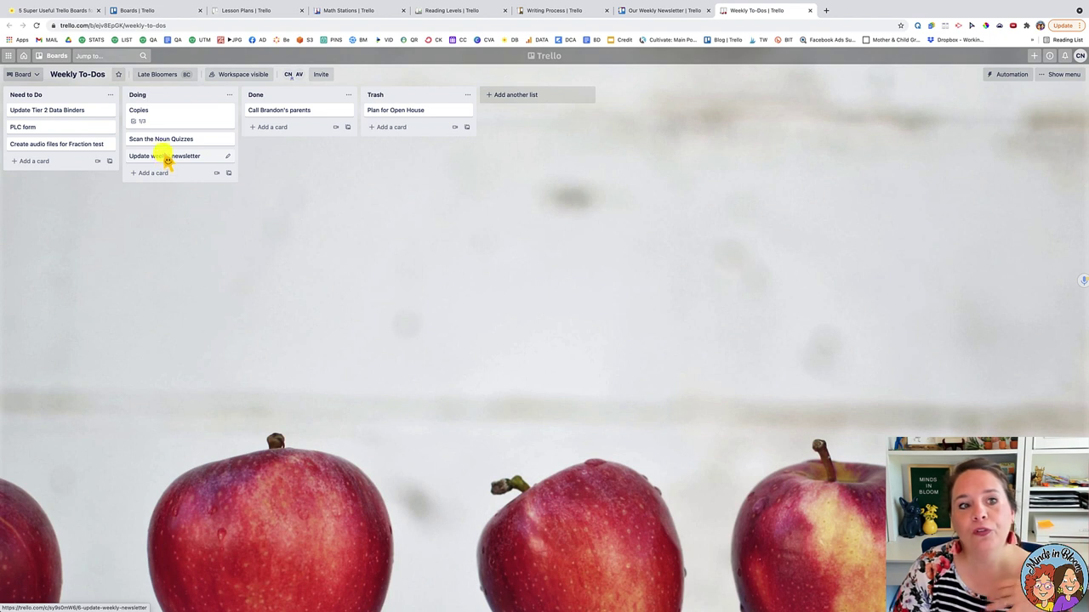
left_click_drag(165, 142, 277, 136)
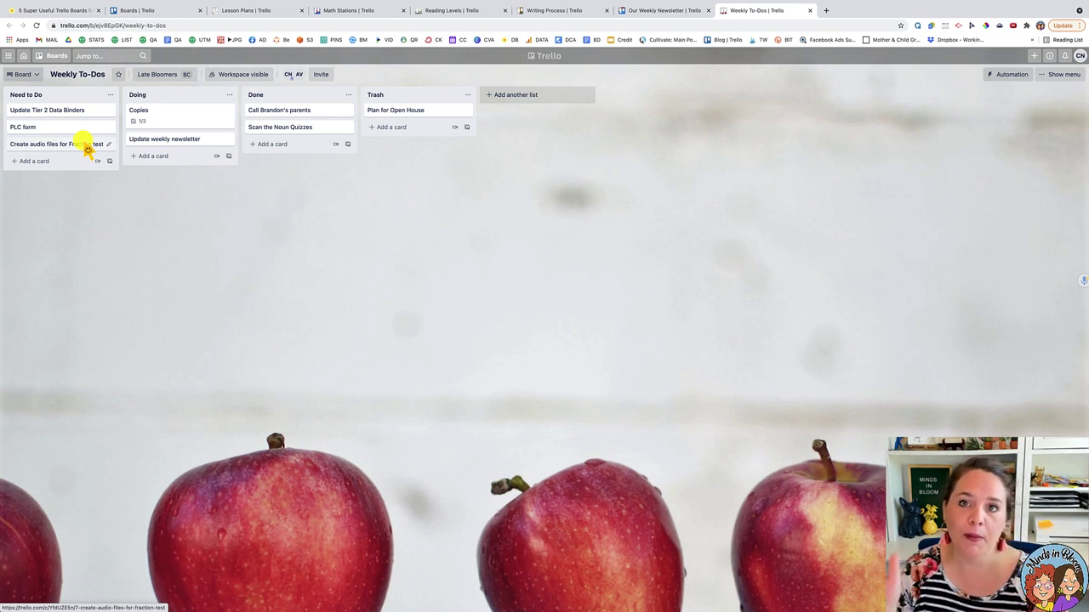
Review the blog post "5 Super Useful Trello Boards for Teacher Organization", from the free templates offer to the To-Do Lists section
left_click(33, 10)
scroll(532, 341, "down", 5)
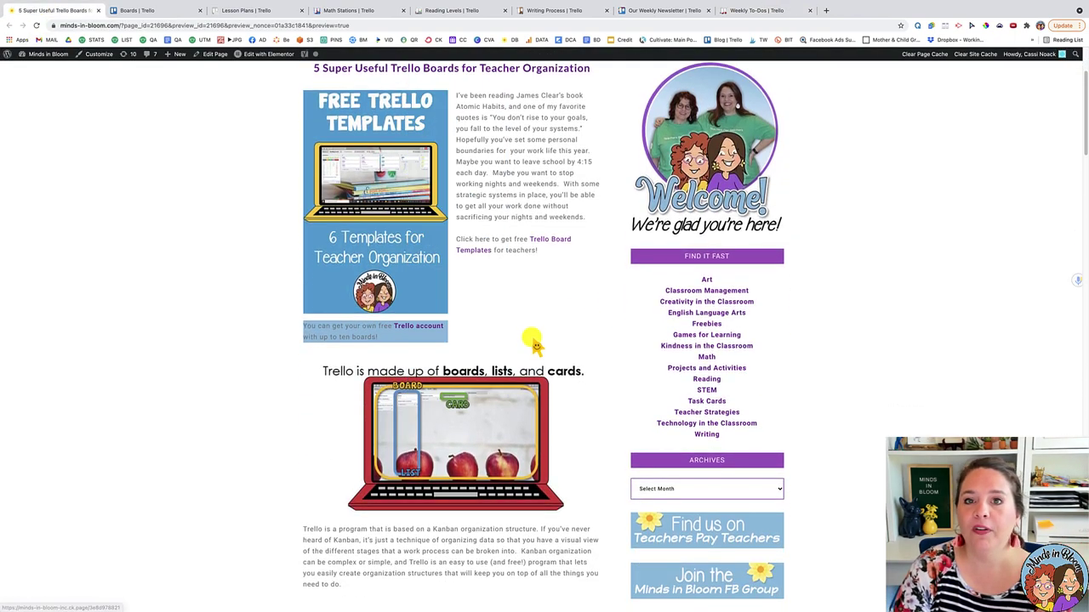
scroll(535, 341, "down", 3)
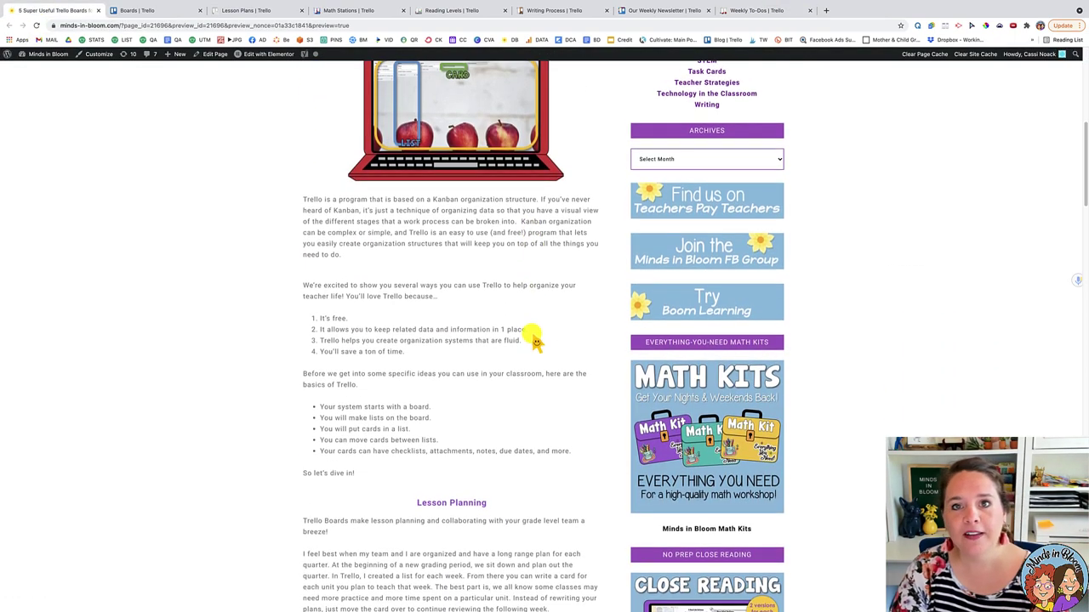
scroll(534, 340, "up", 8)
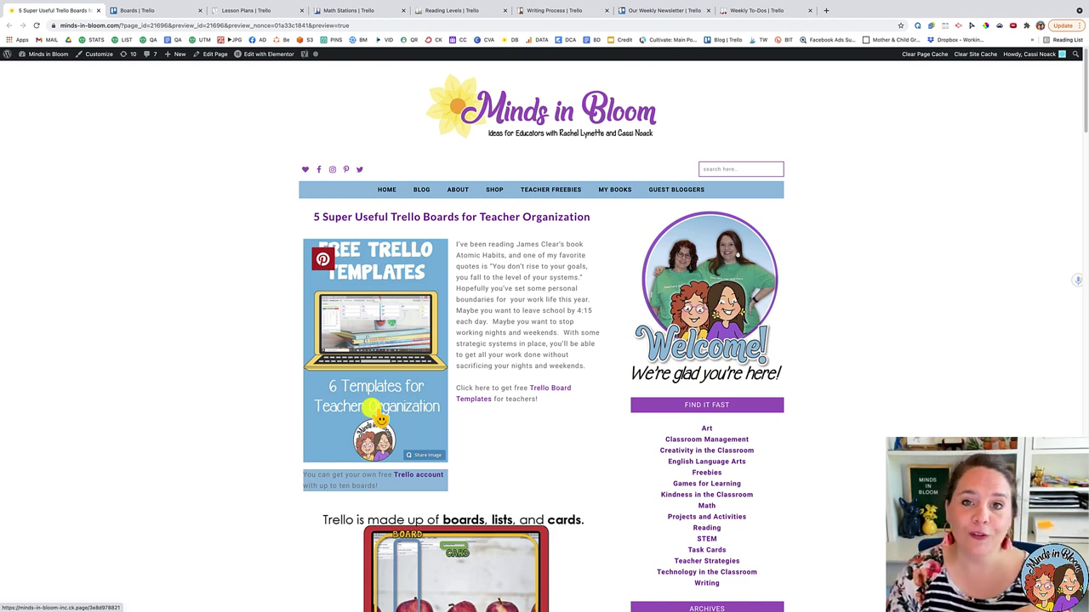
scroll(408, 450, "down", 1)
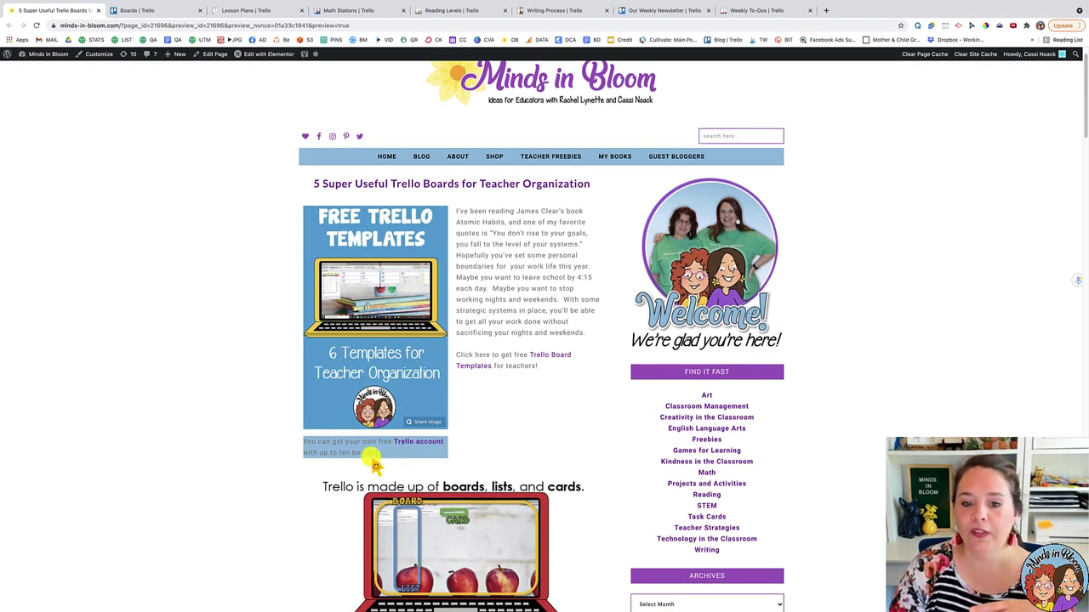
scroll(375, 464, "down", 5)
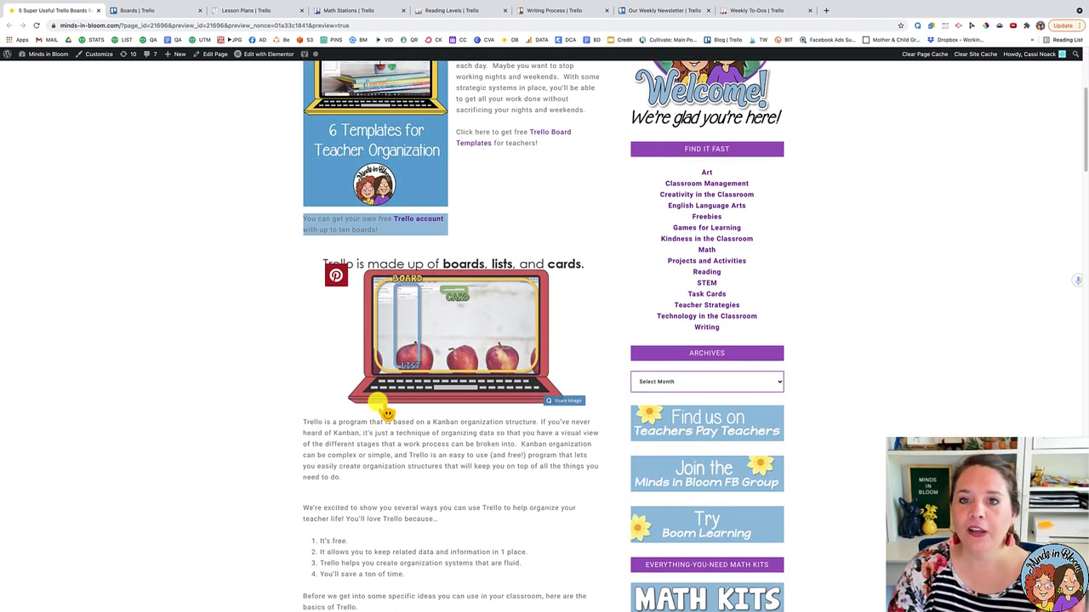
scroll(387, 412, "down", 20)
scroll(400, 412, "down", 3)
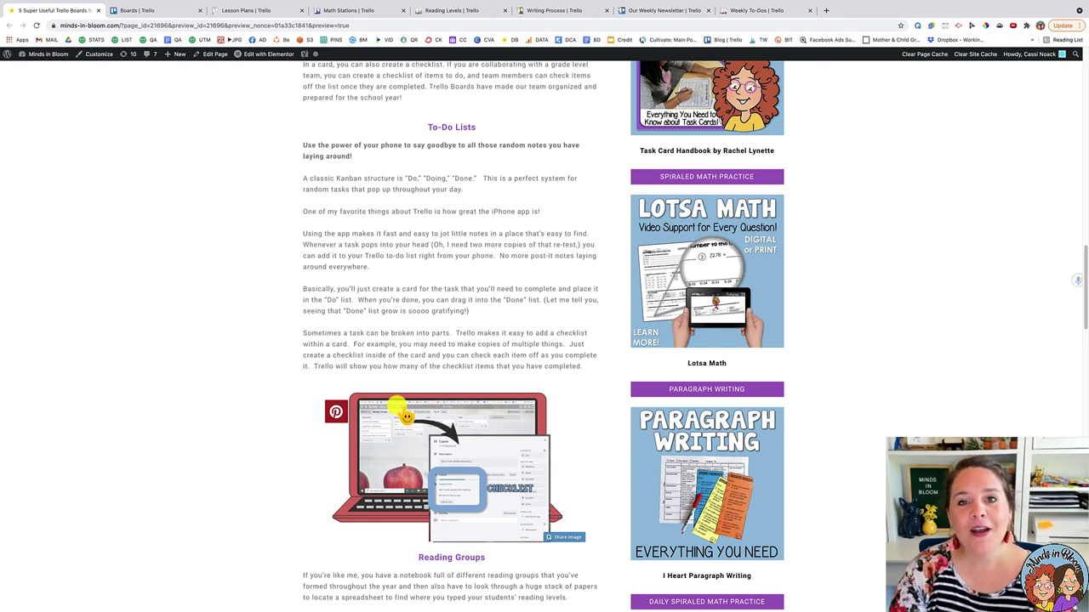